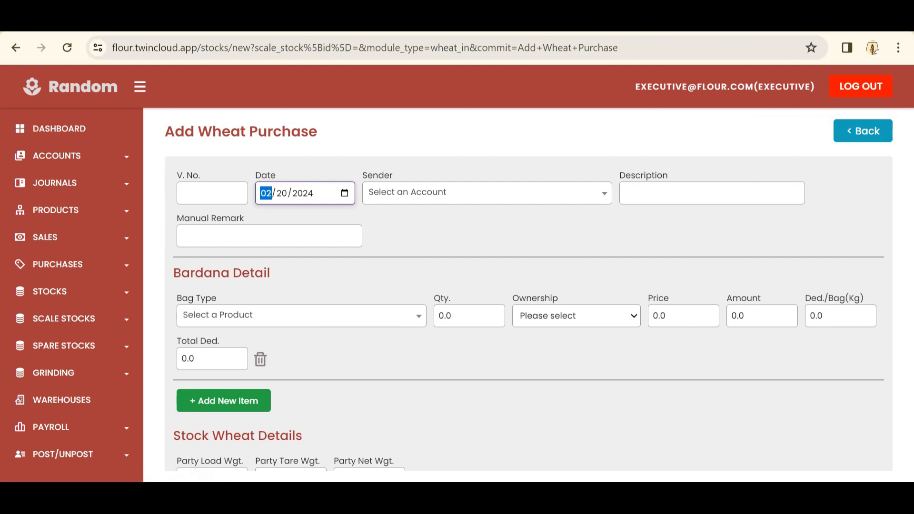
# Select Wheat Supplier 1 as the sender of the wheat purchase, leaving the description and manual remark blank
pyautogui.click(486, 193)
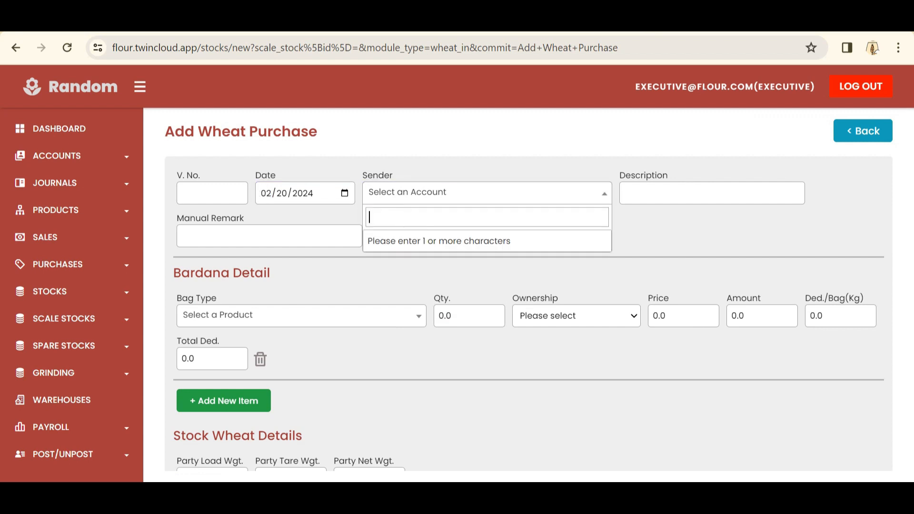
pyautogui.click(486, 193)
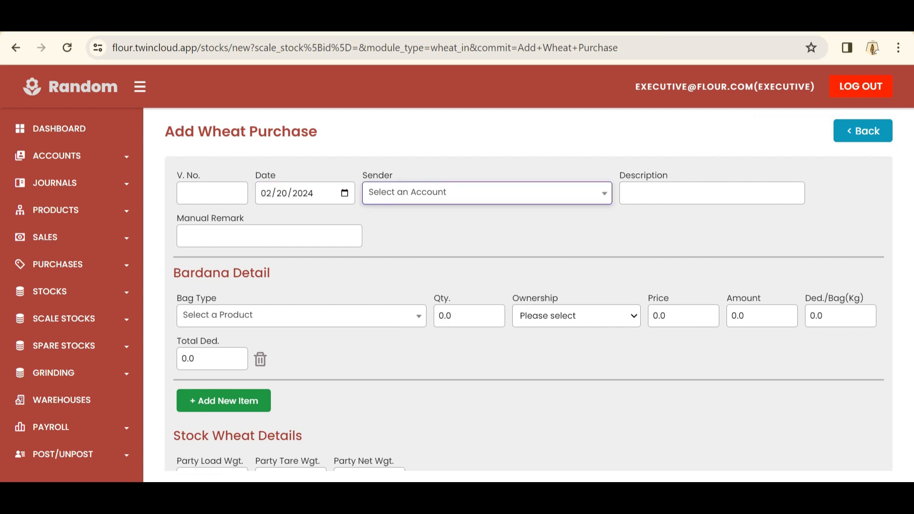
pyautogui.press('Return')
pyautogui.write('whe')
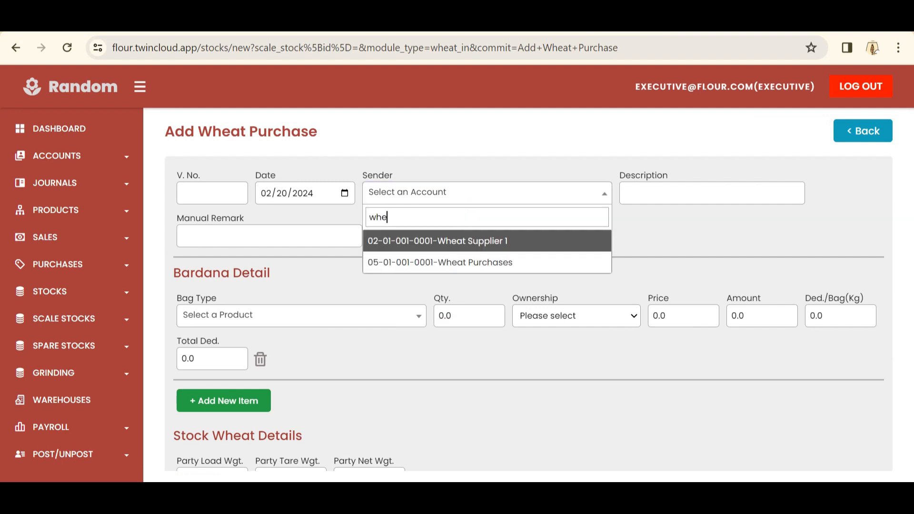
pyautogui.press('Return')
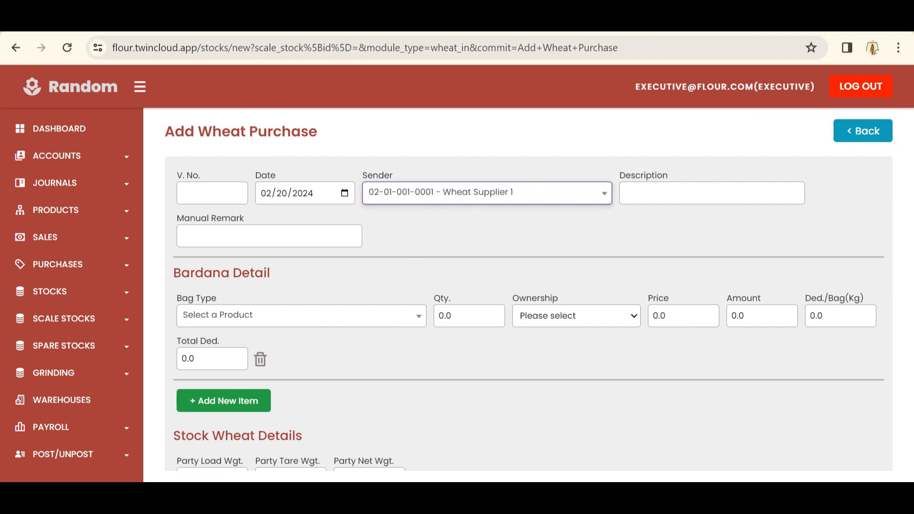
pyautogui.press('Tab')
pyautogui.press('Tab')
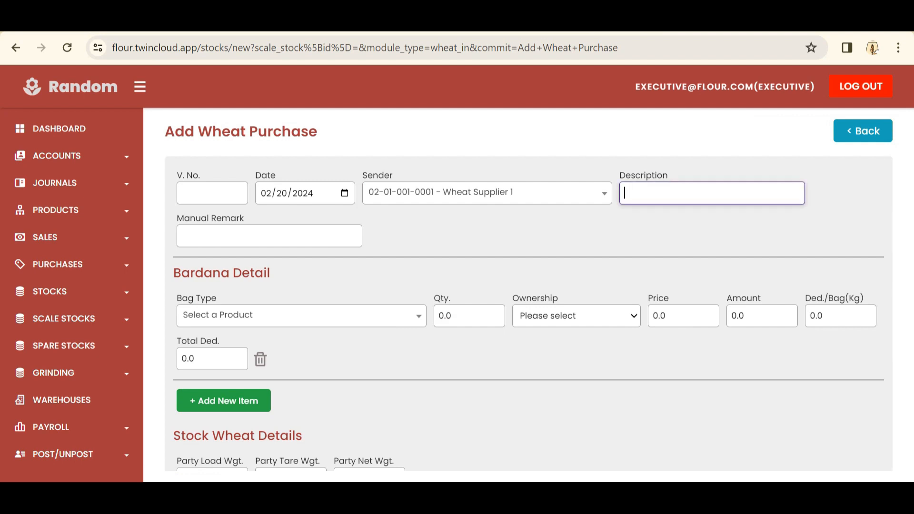
pyautogui.press('Tab')
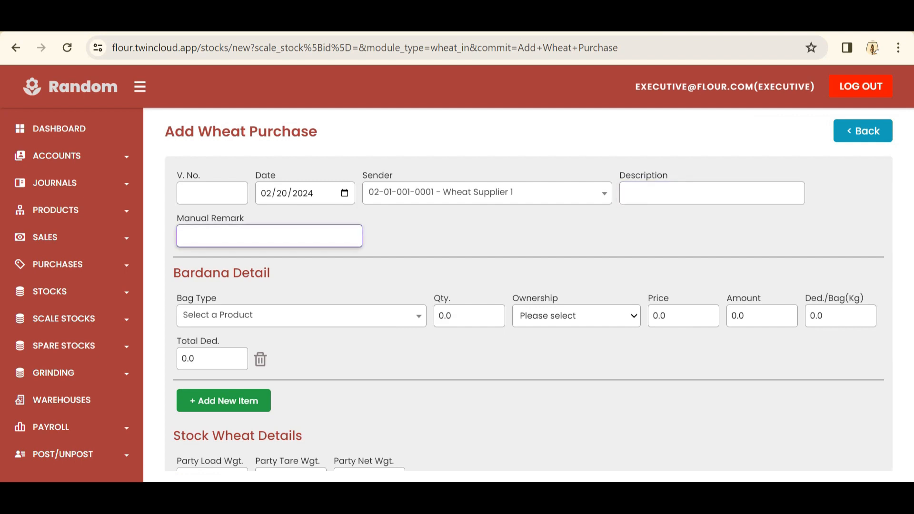
pyautogui.click(528, 235)
# Choose Jute - Wheat (D) Class (black) 1 kg as the bag type in the Bardana details
pyautogui.scroll(-1, 528, 291)
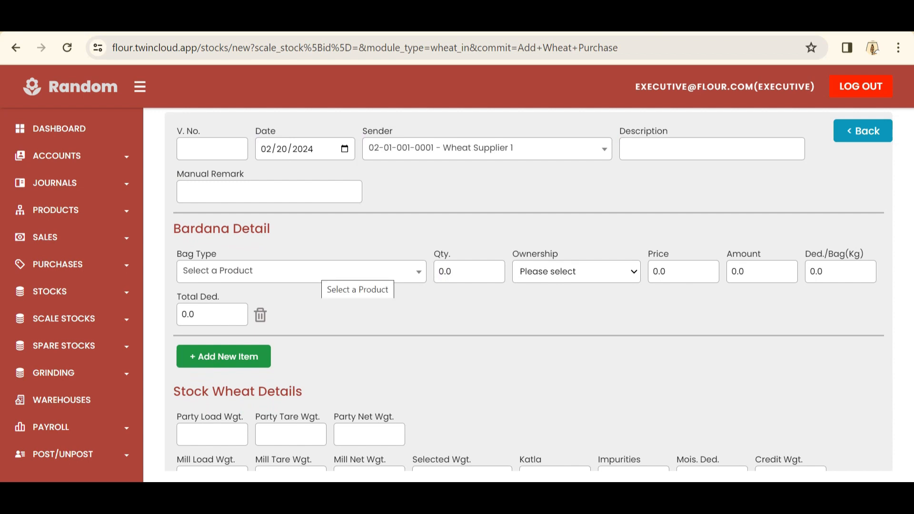
pyautogui.click(323, 272)
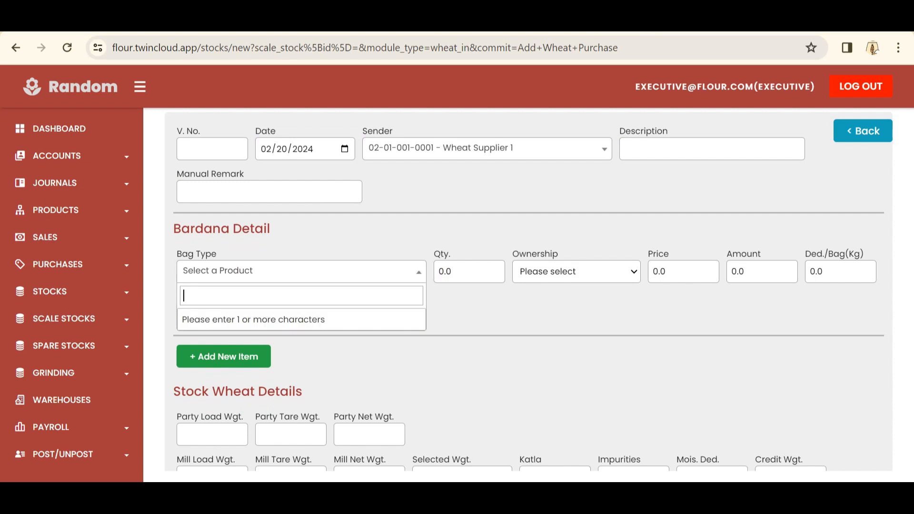
pyautogui.write('wh')
pyautogui.press('Down')
pyautogui.press('Down')
pyautogui.press('Down')
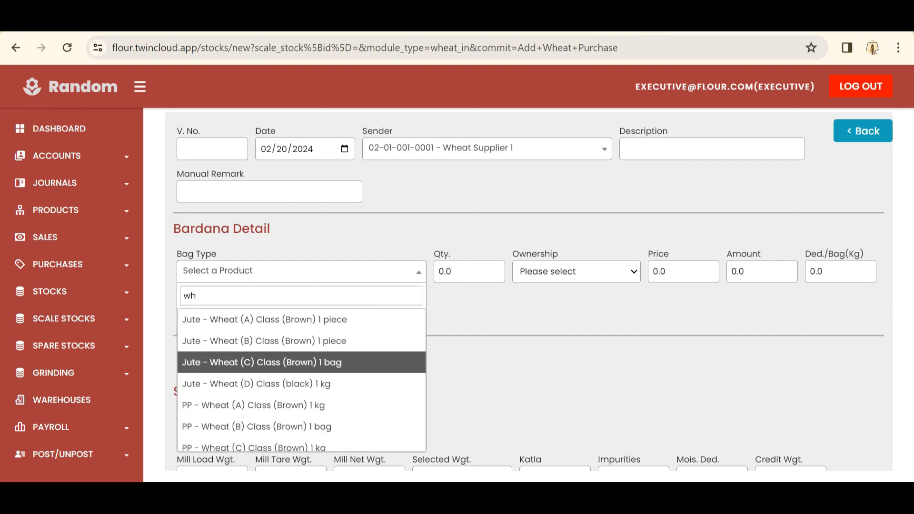
pyautogui.press('Return')
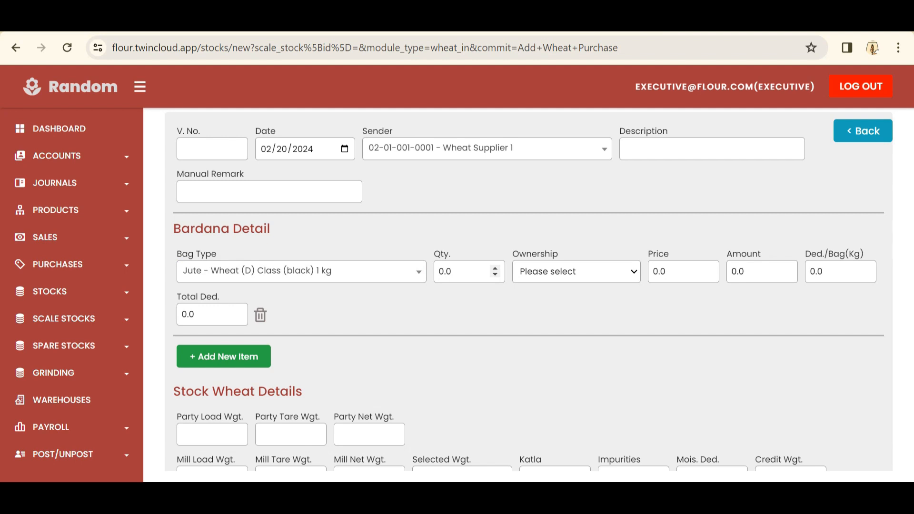
# Set the bag quantity to 100 and the bag ownership to Mill
pyautogui.click(463, 271)
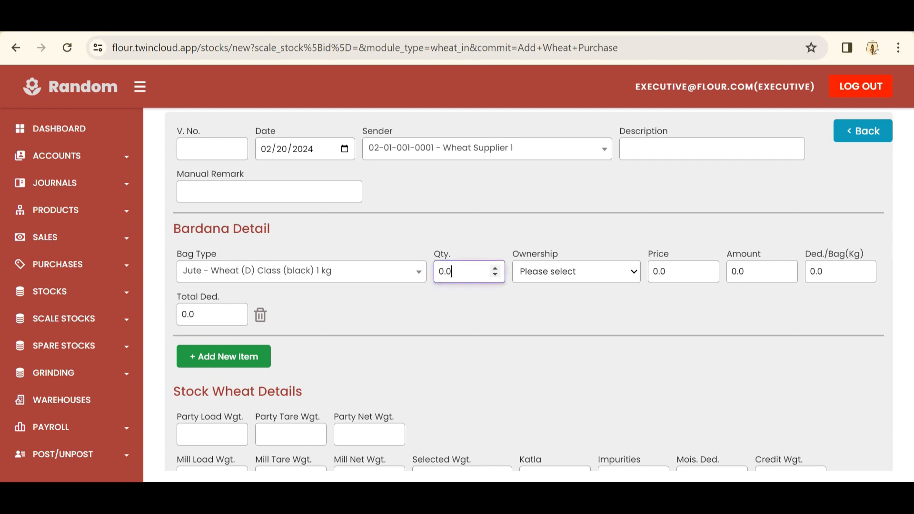
pyautogui.hotkey('ctrl', 'a')
pyautogui.write('100')
pyautogui.click(576, 271)
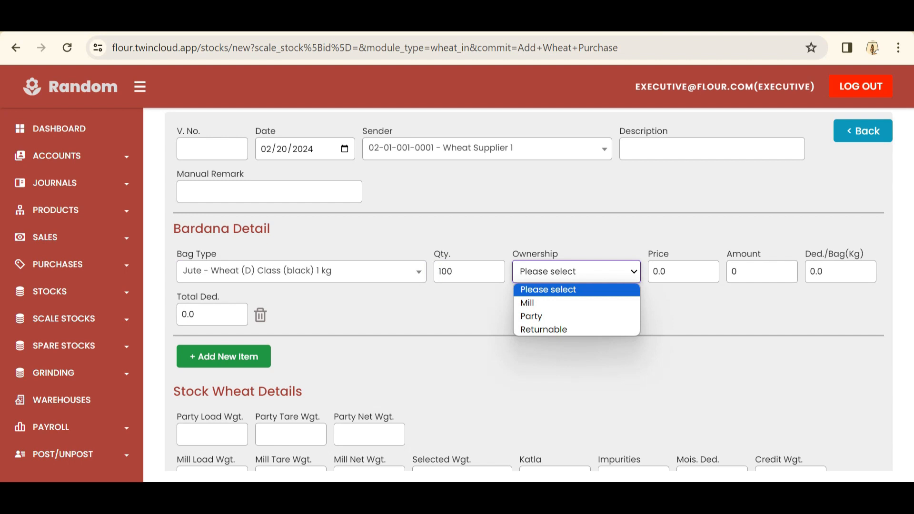
pyautogui.press('Down')
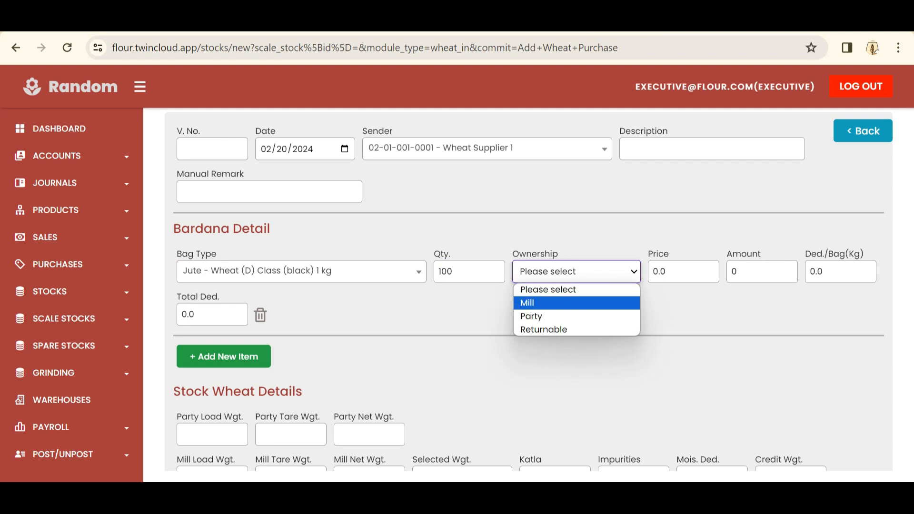
pyautogui.press('Return')
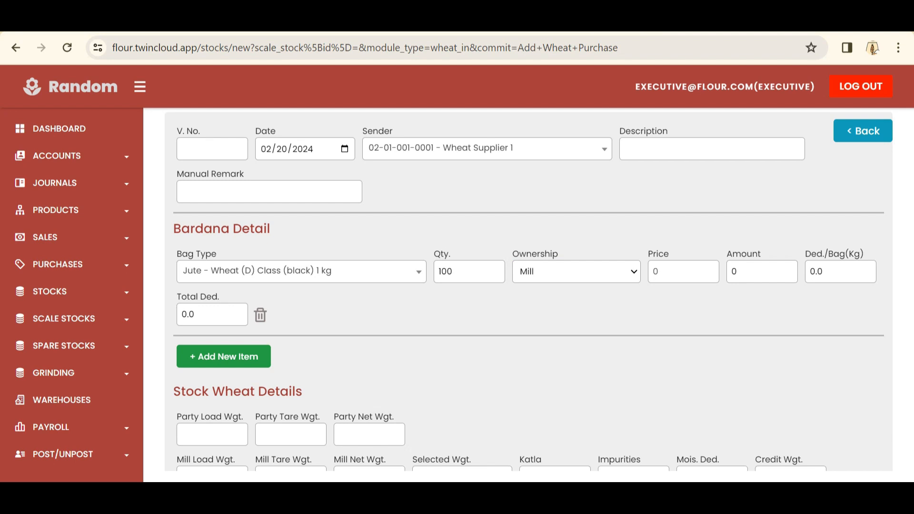
pyautogui.moveTo(670, 255); pyautogui.dragTo(573, 270)
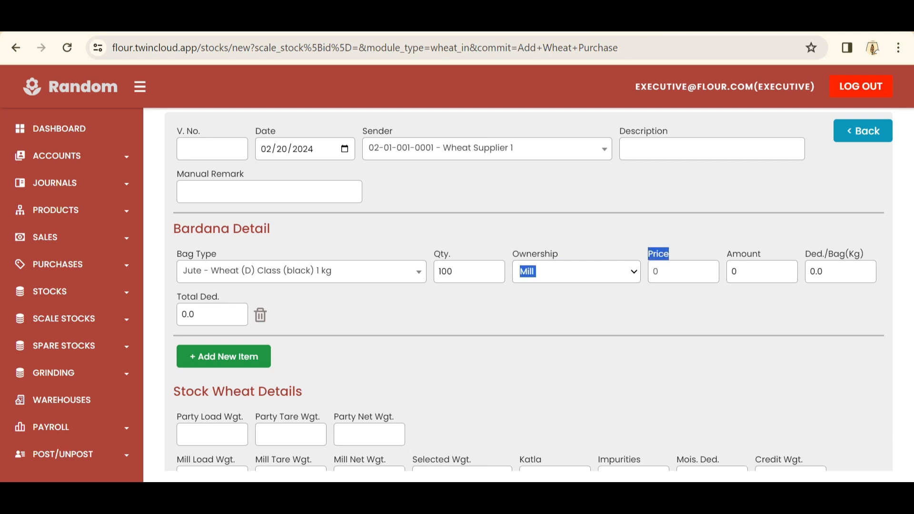
# Switch the bag ownership to Party and set the bag price to 50
pyautogui.click(575, 271)
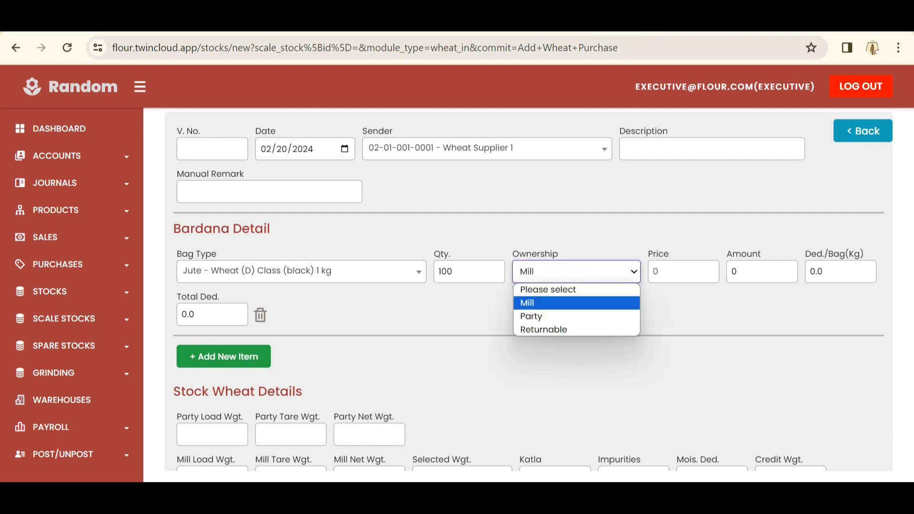
pyautogui.click(569, 316)
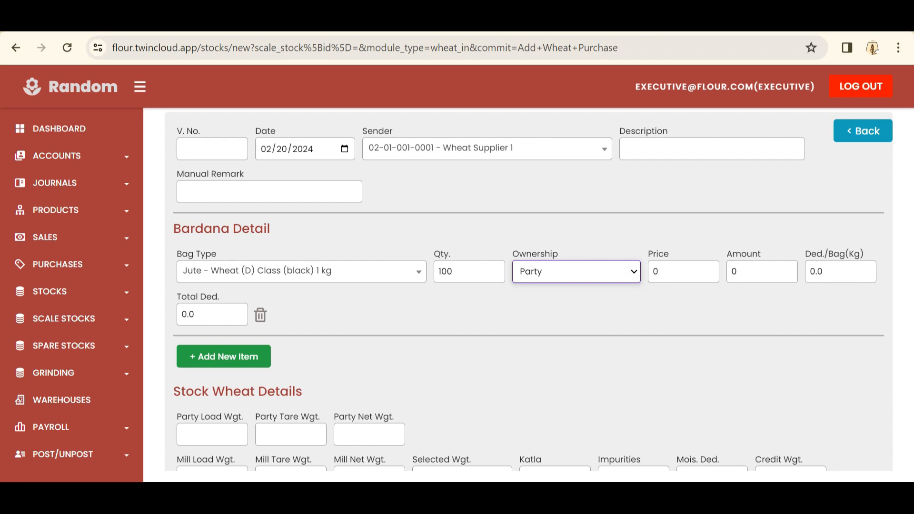
pyautogui.moveTo(678, 272); pyautogui.dragTo(650, 271)
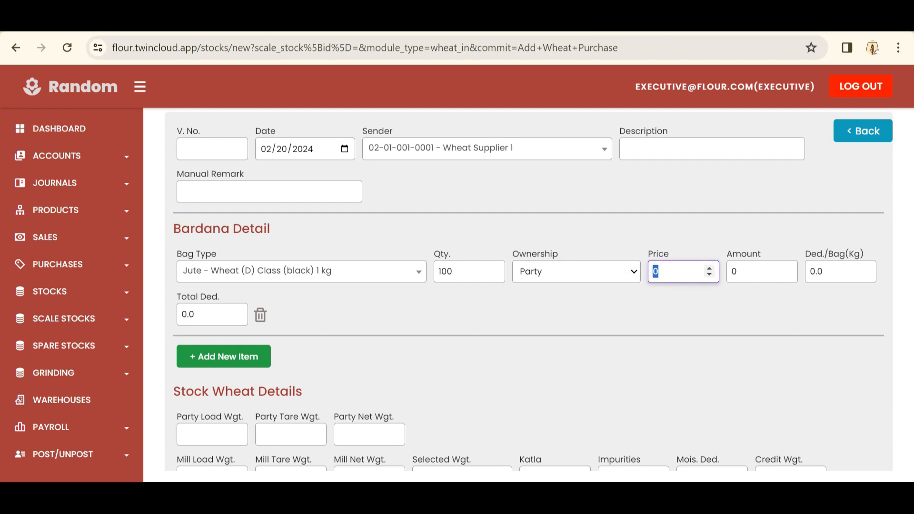
pyautogui.write('50')
pyautogui.press('Tab')
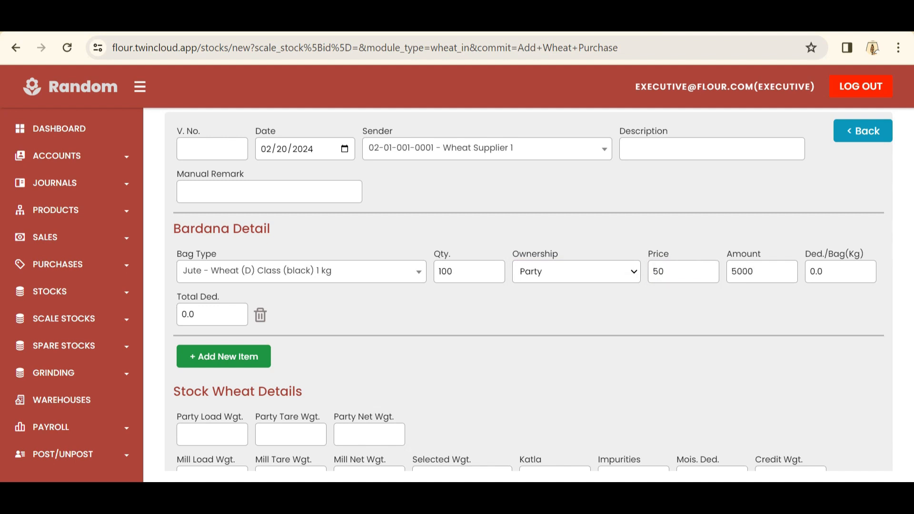
pyautogui.doubleClick(741, 272)
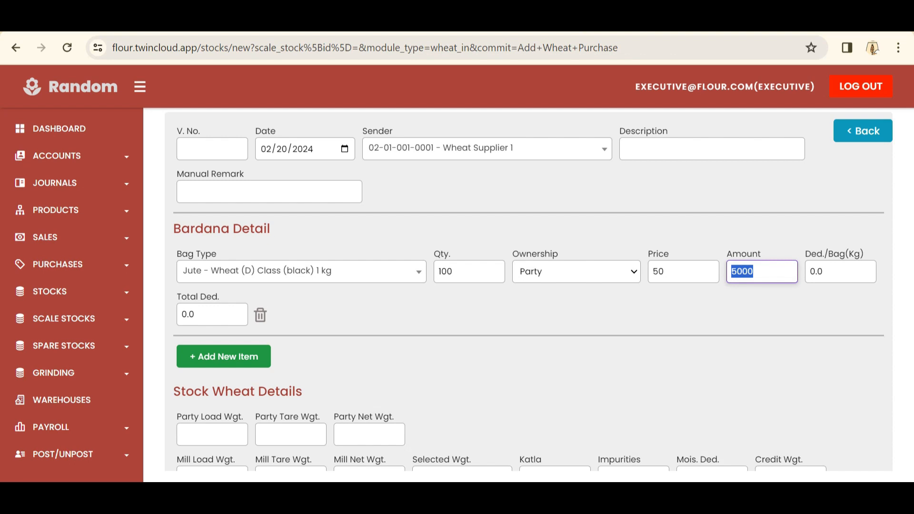
# Change the bag ownership to Returnable and try to edit the bag price
pyautogui.click(594, 272)
pyautogui.click(543, 328)
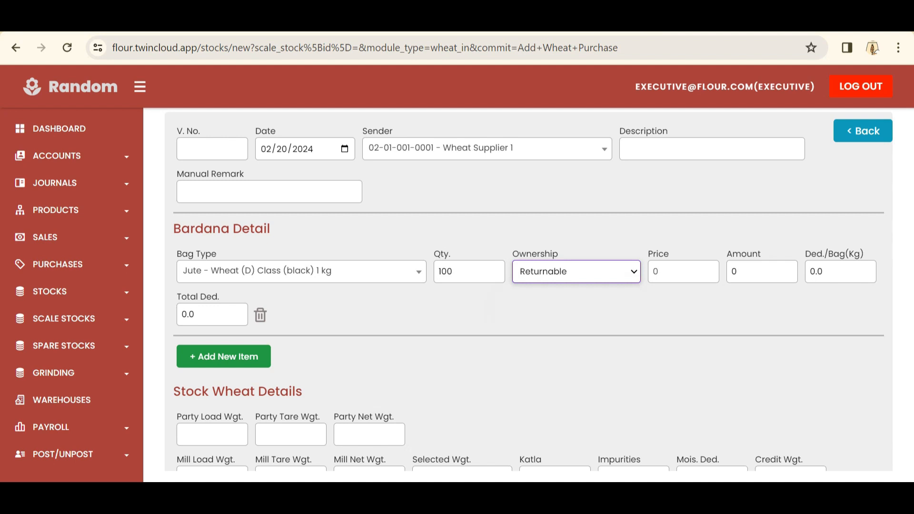
pyautogui.click(492, 305)
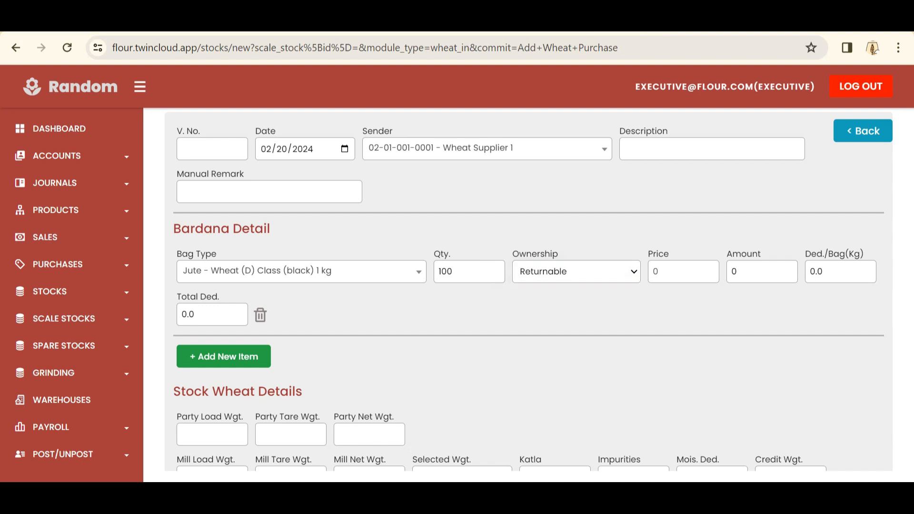
pyautogui.press('Tab')
pyautogui.press('BackSpace')
# Set the bag ownership back to Mill
pyautogui.doubleClick(658, 254)
pyautogui.click(658, 254)
pyautogui.click(576, 271)
pyautogui.click(576, 303)
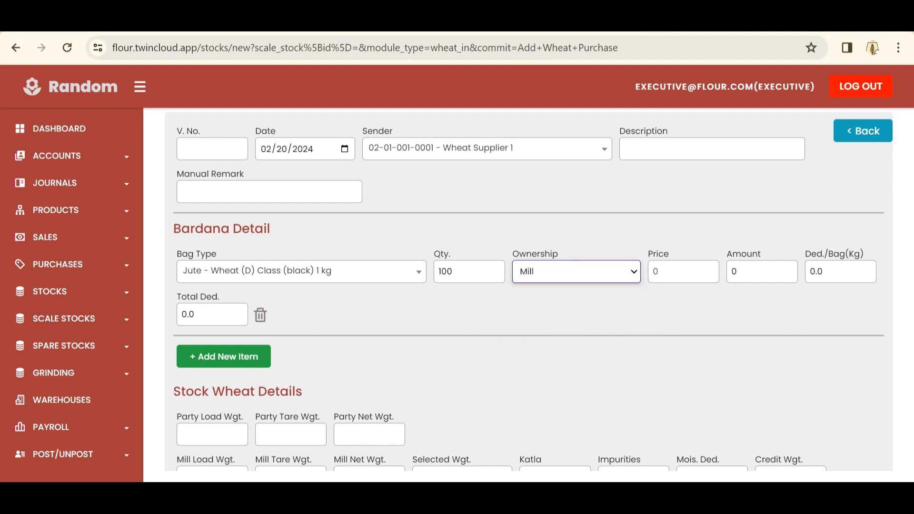
pyautogui.click(575, 309)
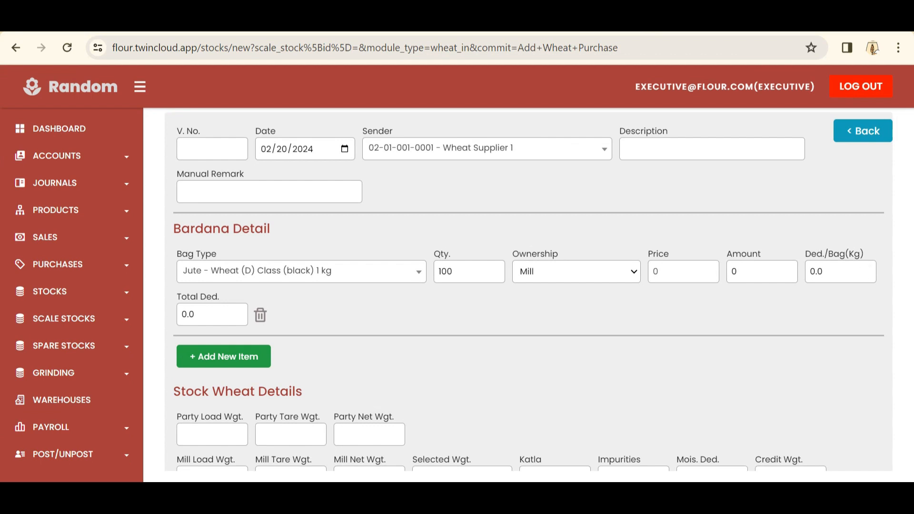
# Set the deduction per bag to 0.01 kg for the jute bags
pyautogui.moveTo(867, 254); pyautogui.dragTo(781, 260)
pyautogui.click(786, 257)
pyautogui.click(830, 271)
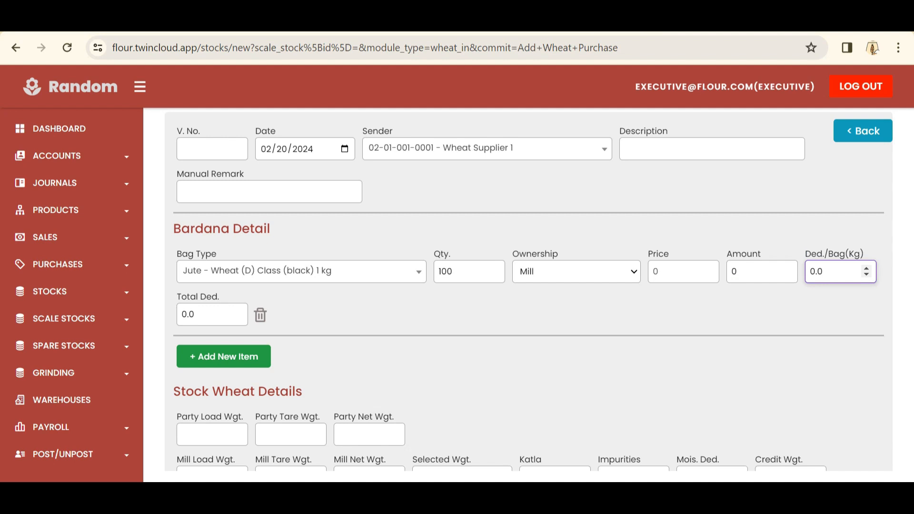
pyautogui.write('1')
pyautogui.press('Tab')
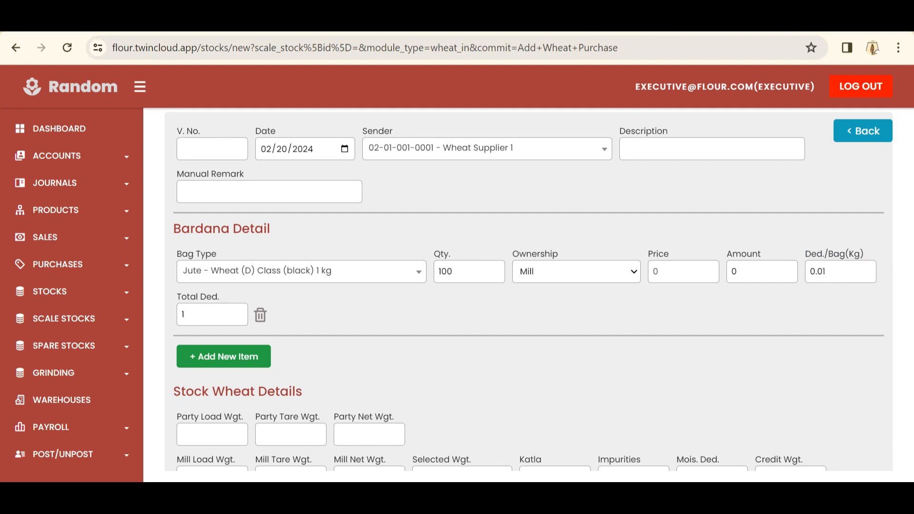
pyautogui.moveTo(176, 296); pyautogui.dragTo(219, 297)
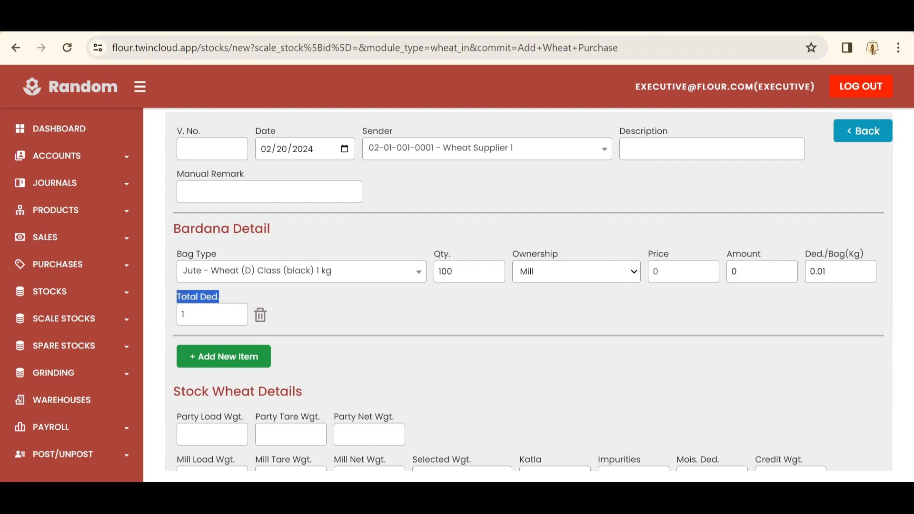
pyautogui.click(317, 356)
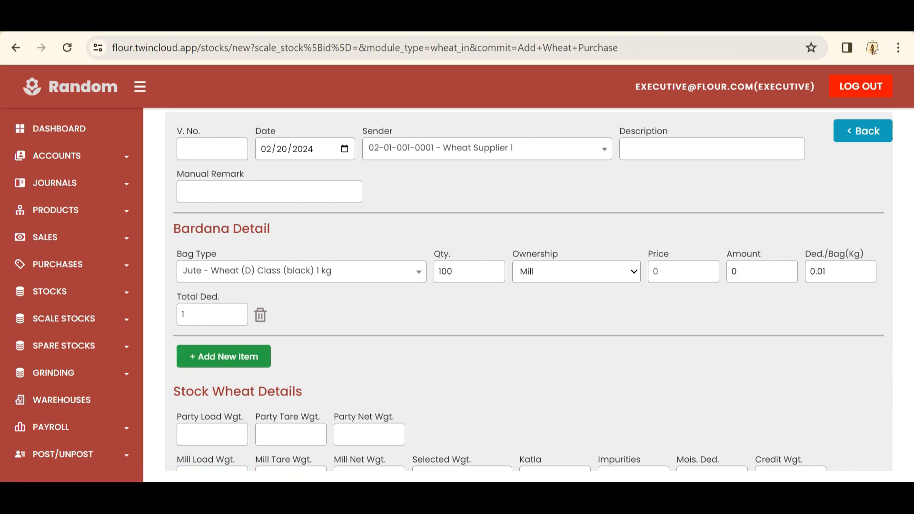
pyautogui.moveTo(451, 254); pyautogui.dragTo(434, 254)
pyautogui.moveTo(220, 297); pyautogui.dragTo(177, 297)
pyautogui.click(212, 315)
pyautogui.click(314, 314)
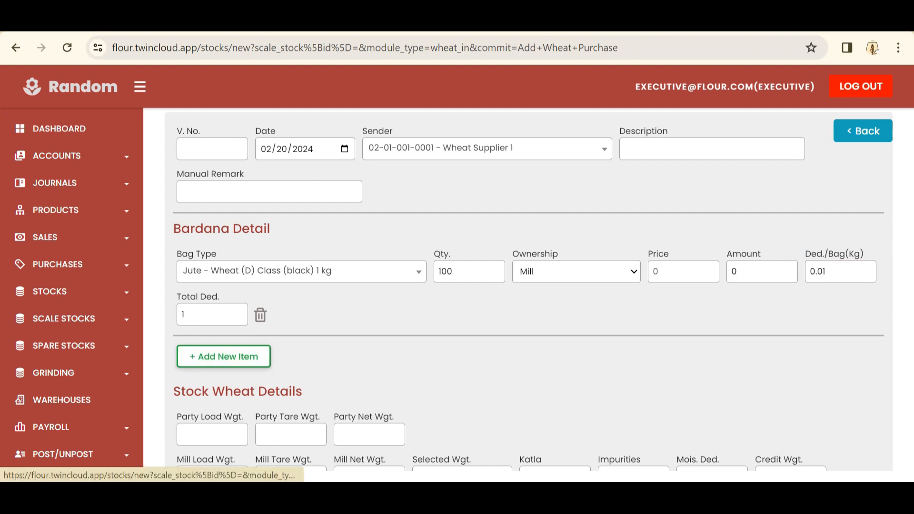
# Add a second bag item to the Bardana details and remove the empty entry again
pyautogui.click(224, 356)
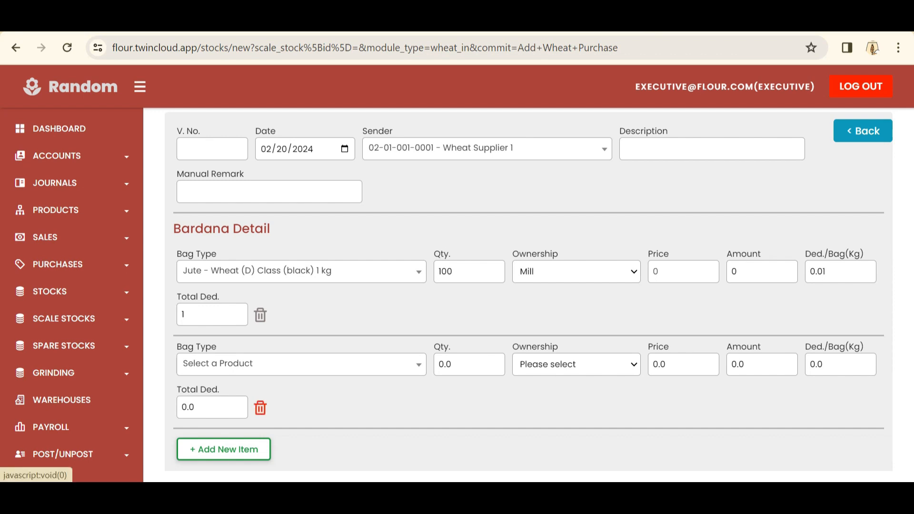
pyautogui.click(260, 408)
# Set the party load weight to 1000 in the Stock Wheat Details
pyautogui.scroll(-3, 260, 408)
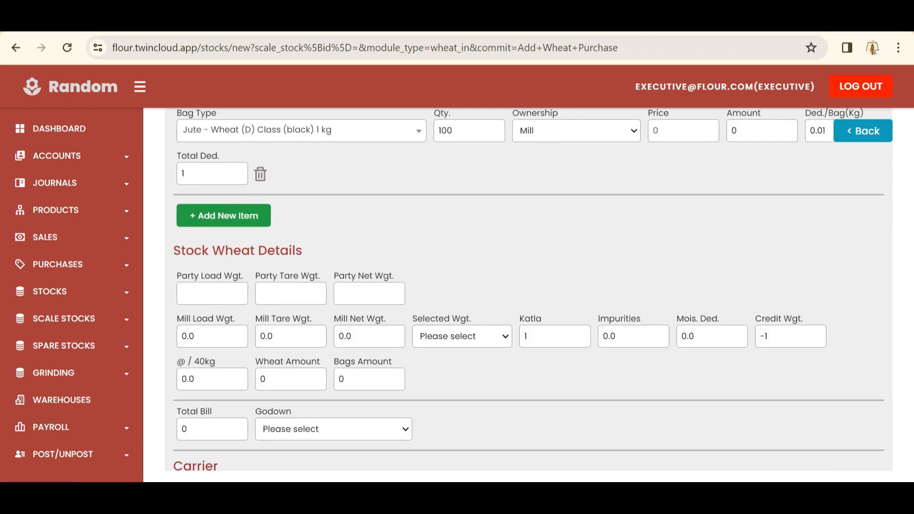
pyautogui.moveTo(177, 275); pyautogui.dragTo(243, 276)
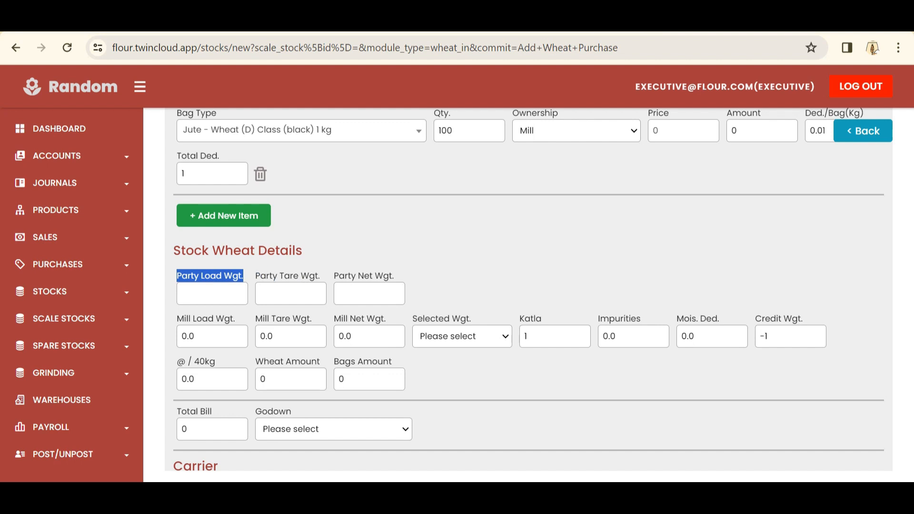
pyautogui.click(236, 293)
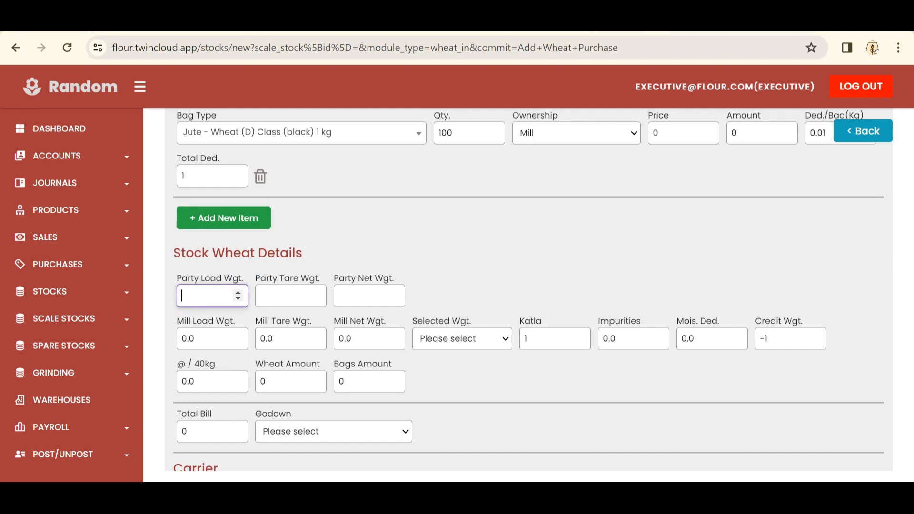
pyautogui.scroll(1, 236, 293)
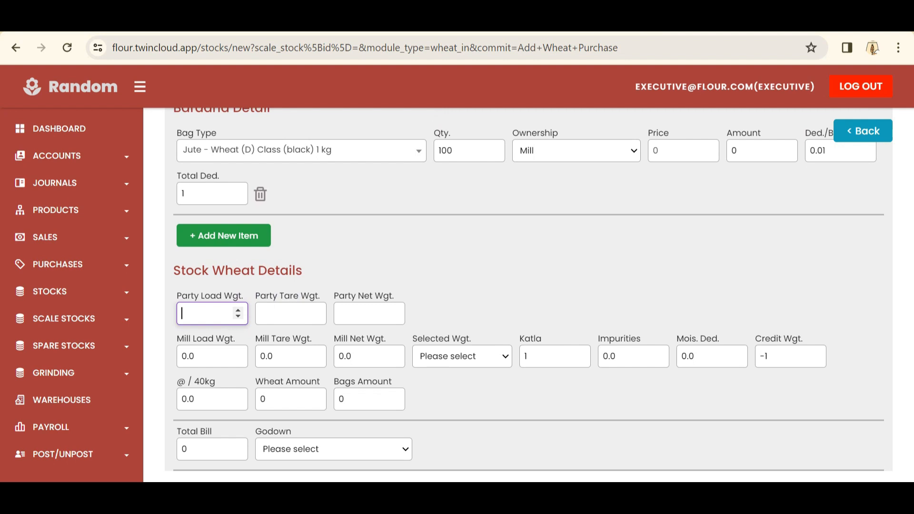
pyautogui.write('1000')
pyautogui.press('Tab')
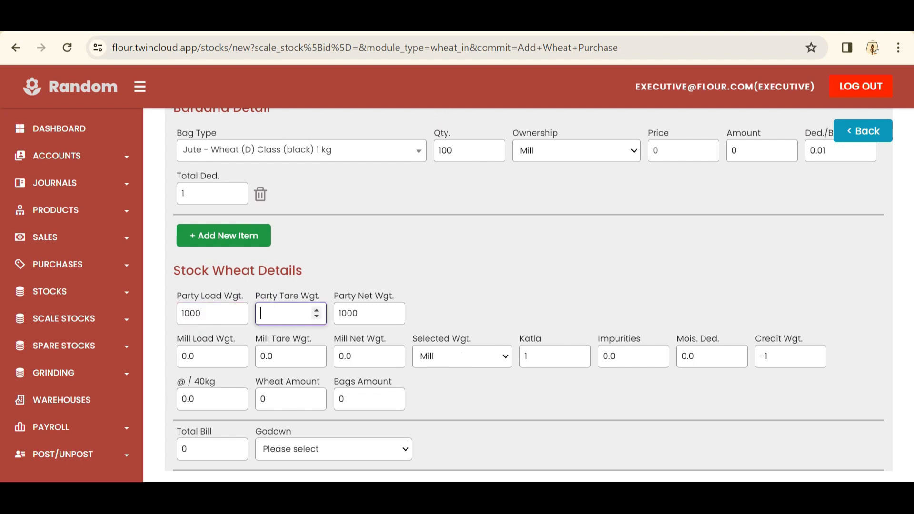
# Set the party tare weight to 100 and the mill load weight to 1000
pyautogui.write('100')
pyautogui.press('Tab')
pyautogui.moveTo(235, 338); pyautogui.dragTo(181, 356)
pyautogui.write('1000')
# Set the mill tare weight to 95 in the Stock Wheat Details
pyautogui.moveTo(312, 338); pyautogui.dragTo(255, 338)
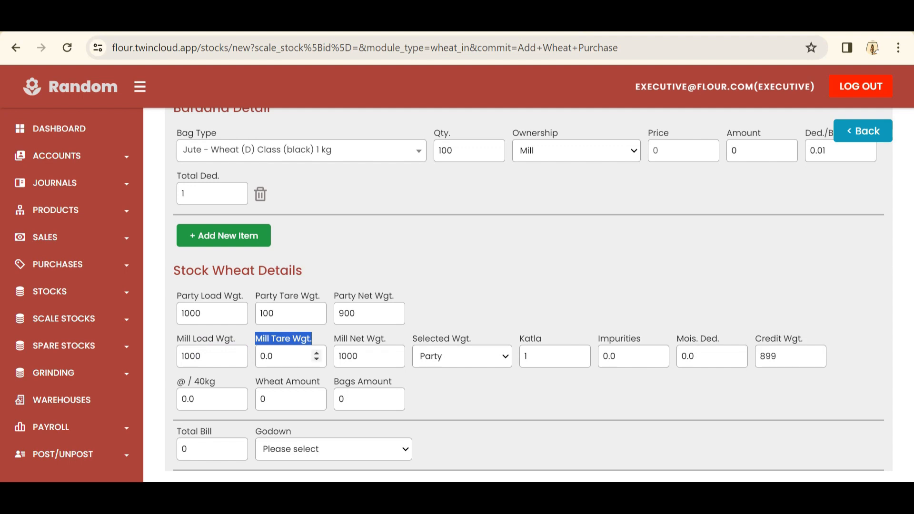
pyautogui.click(272, 356)
pyautogui.doubleClick(266, 356)
pyautogui.write('95')
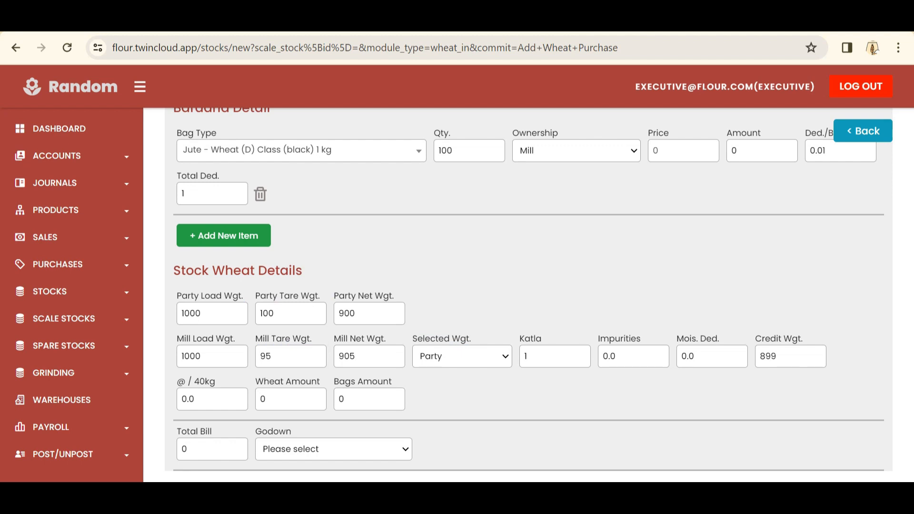
pyautogui.moveTo(177, 295); pyautogui.dragTo(320, 295)
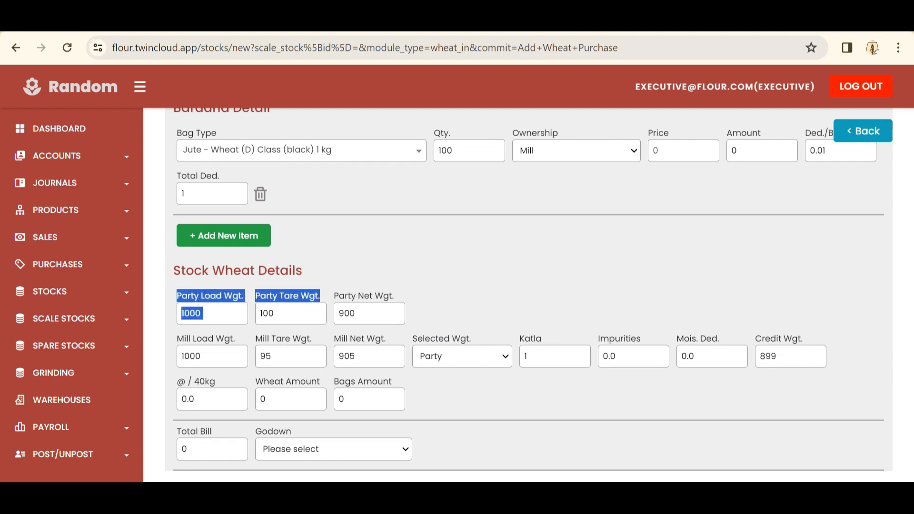
pyautogui.moveTo(394, 296); pyautogui.dragTo(333, 296)
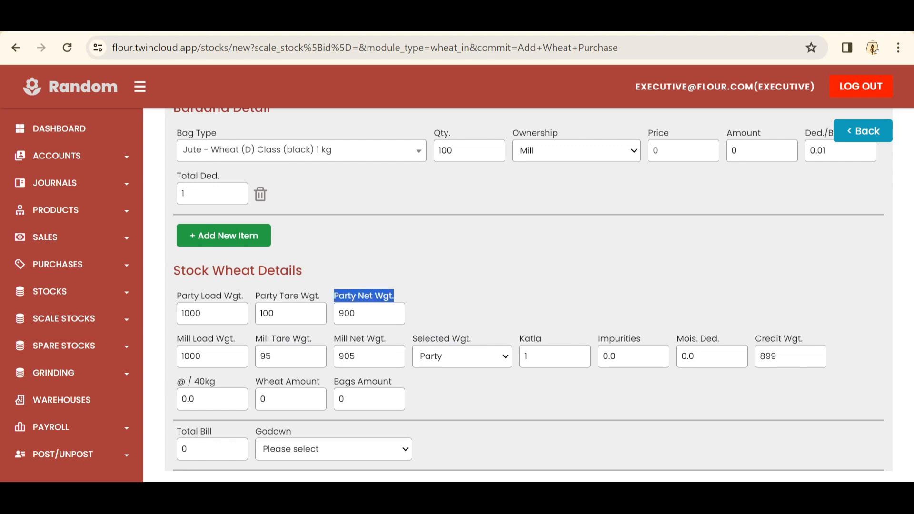
pyautogui.moveTo(386, 338); pyautogui.dragTo(334, 338)
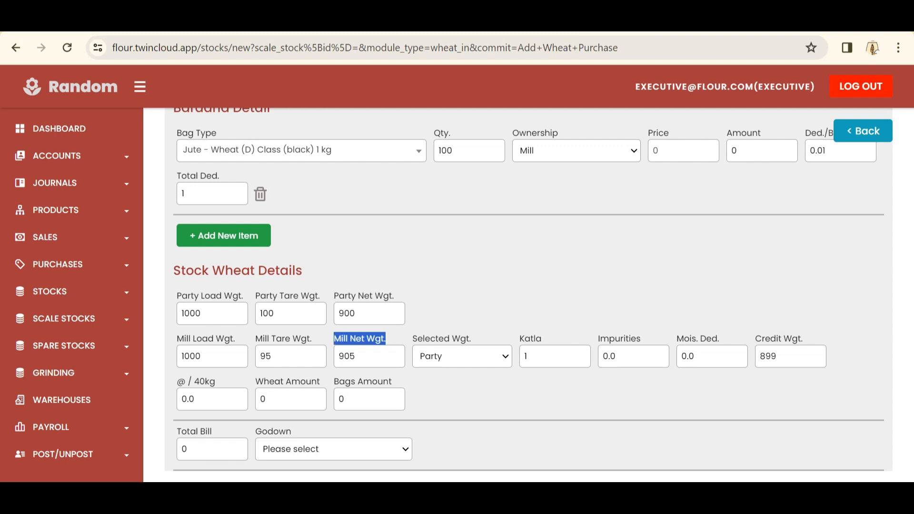
pyautogui.click(340, 339)
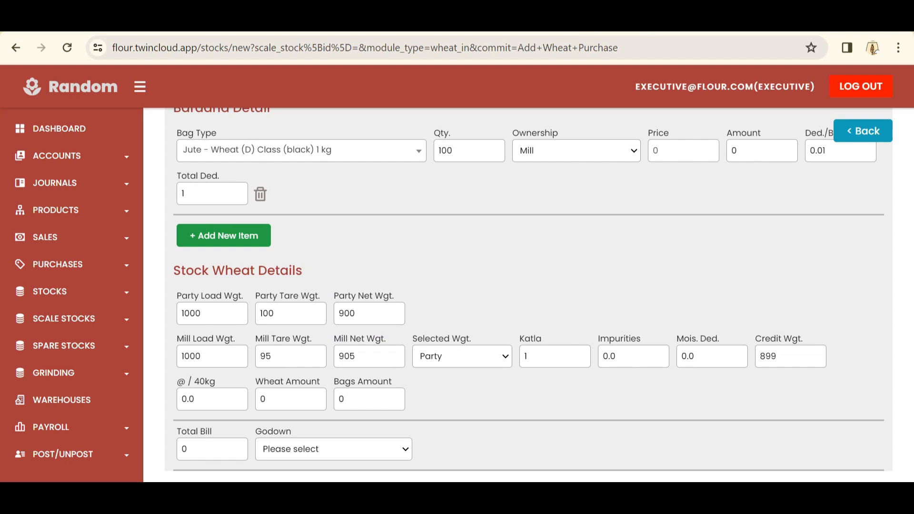
# Try Mill as the selected weight, and return the selection to Party
pyautogui.moveTo(471, 338); pyautogui.dragTo(412, 339)
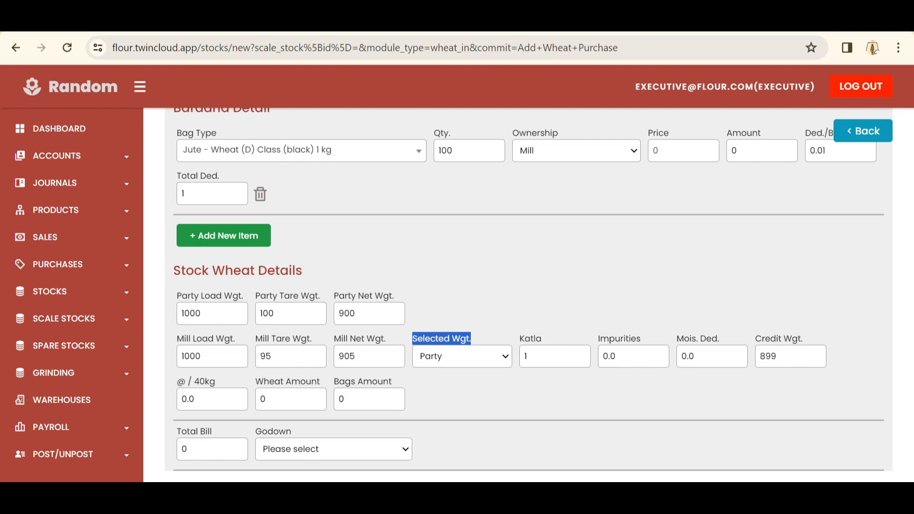
pyautogui.click(466, 317)
pyautogui.click(461, 356)
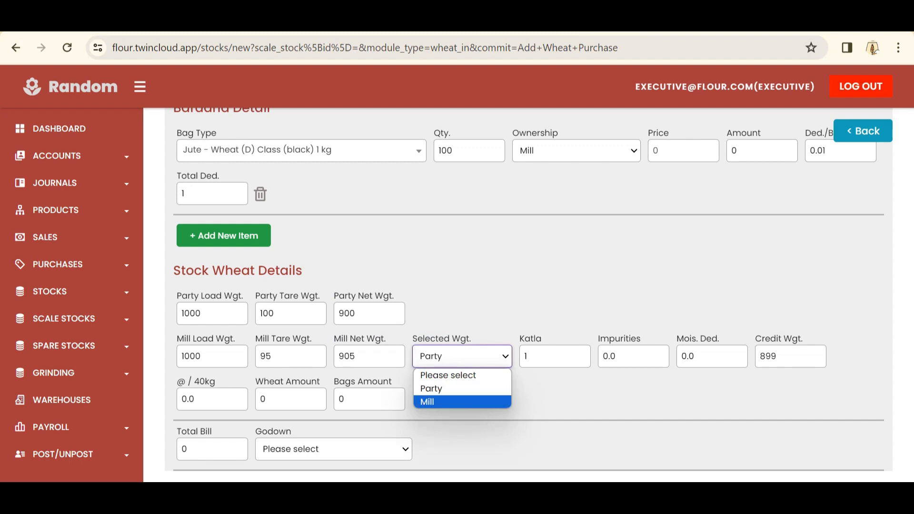
pyautogui.press('Return')
pyautogui.hotkey('alt', 'Down')
pyautogui.press('Up')
pyautogui.press('Return')
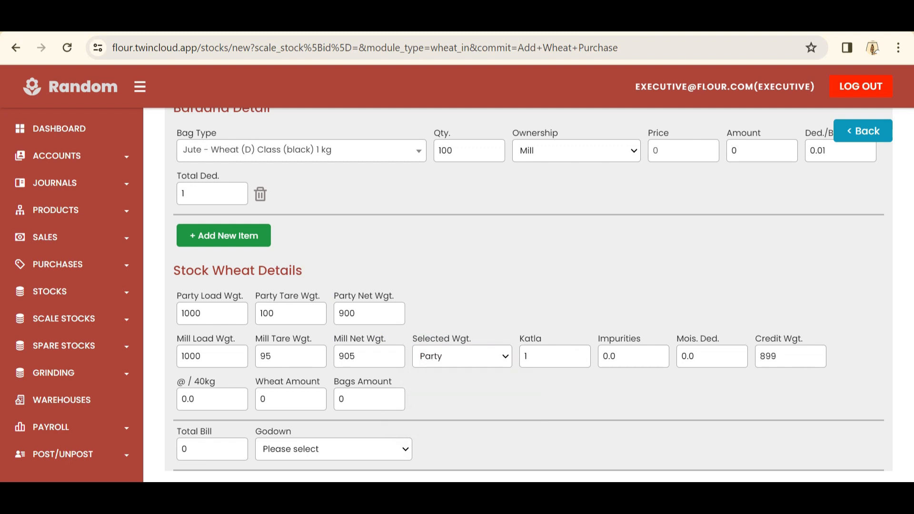
# Set the wheat rate per 40 kg to 70 in the Stock Wheat Details
pyautogui.moveTo(220, 175); pyautogui.dragTo(176, 176)
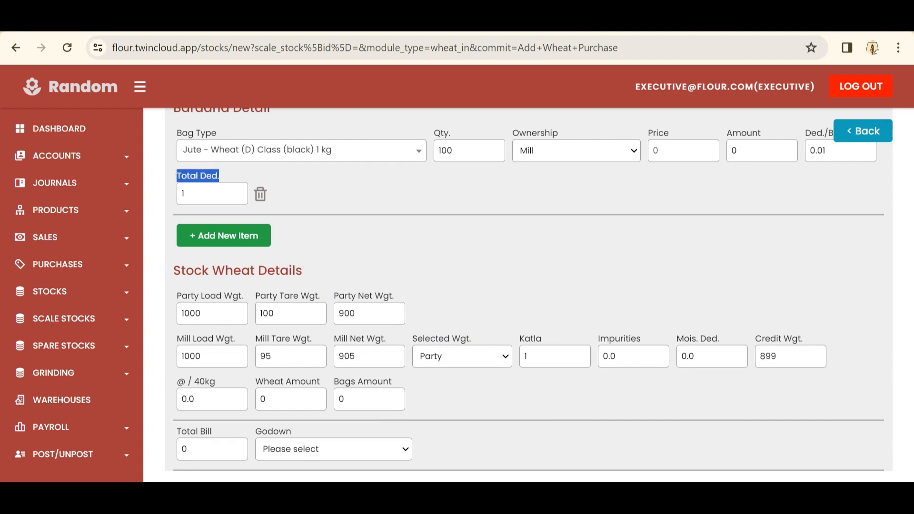
pyautogui.click(181, 176)
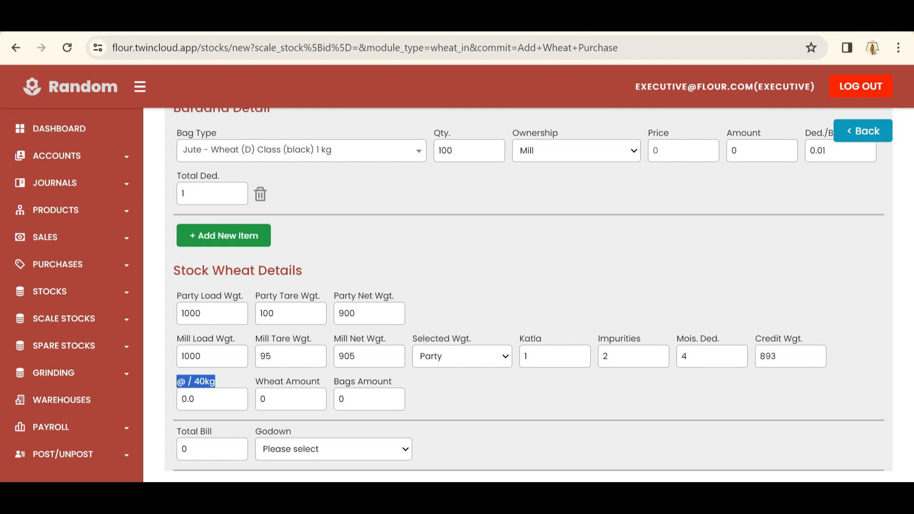
pyautogui.click(181, 382)
pyautogui.moveTo(216, 381); pyautogui.dragTo(176, 381)
pyautogui.click(224, 382)
pyautogui.moveTo(202, 399); pyautogui.dragTo(179, 399)
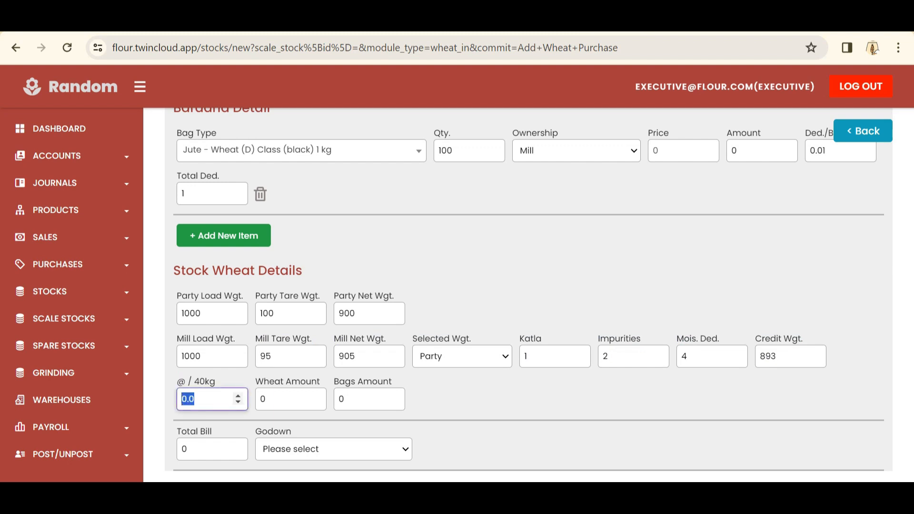
pyautogui.write('70')
pyautogui.click(369, 399)
# Choose Warehouse as the godown for the purchased wheat
pyautogui.scroll(-1, 369, 398)
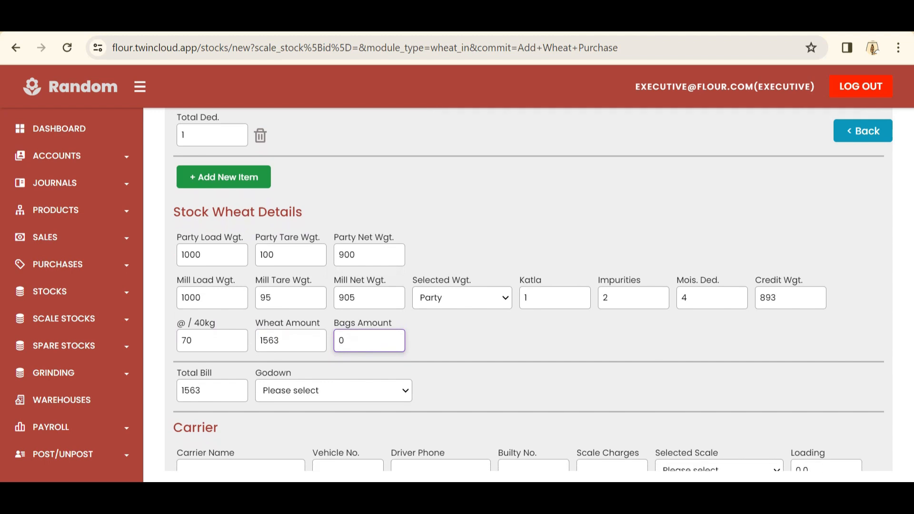
pyautogui.press('Tab')
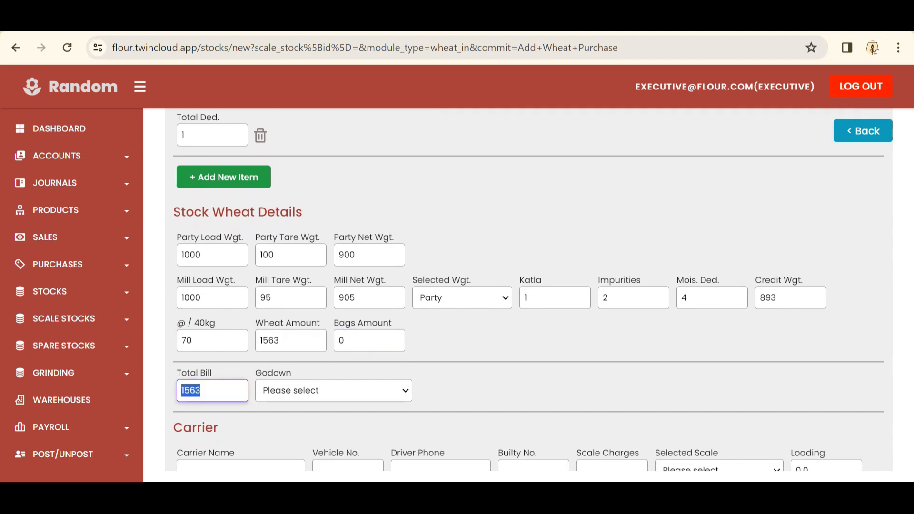
pyautogui.press('Tab')
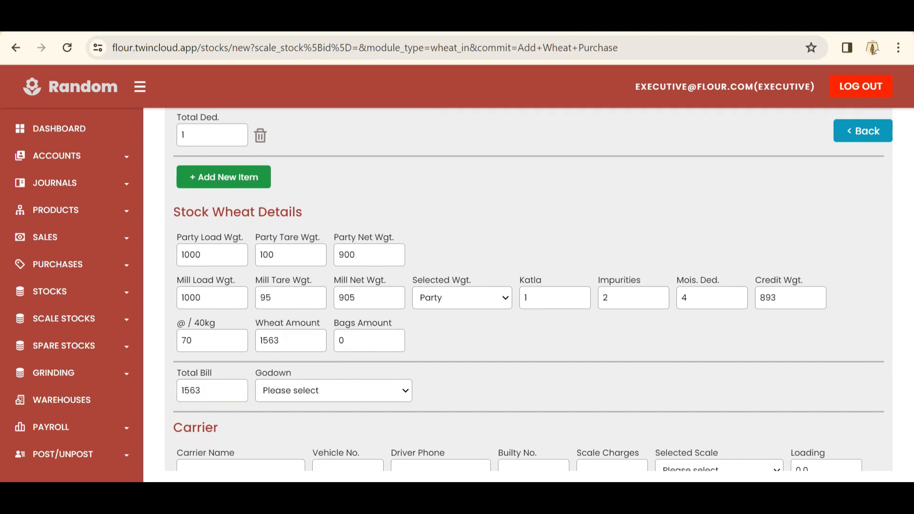
pyautogui.scroll(1, 528, 289)
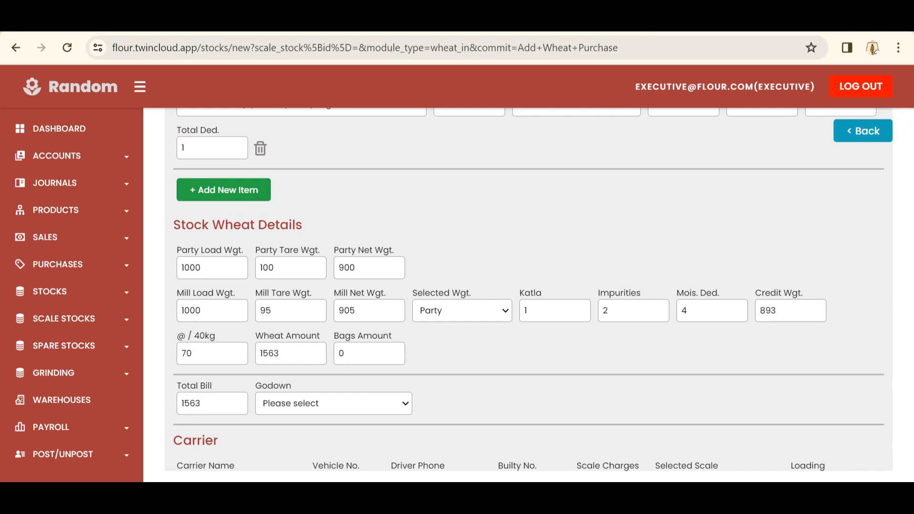
pyautogui.moveTo(233, 386); pyautogui.dragTo(304, 386)
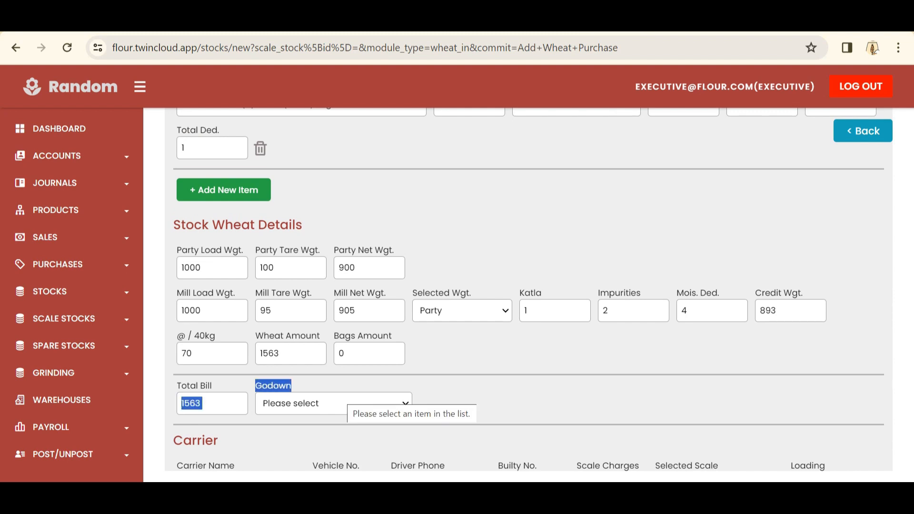
pyautogui.click(344, 400)
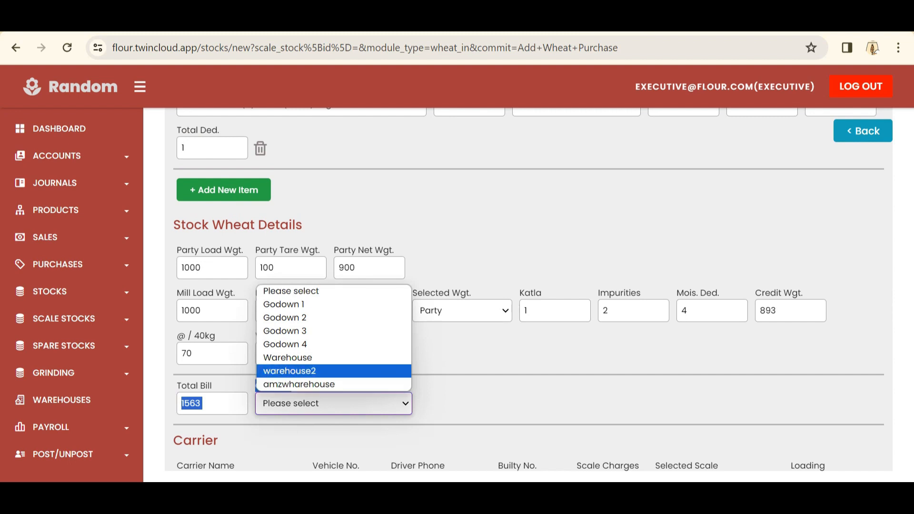
pyautogui.click(288, 358)
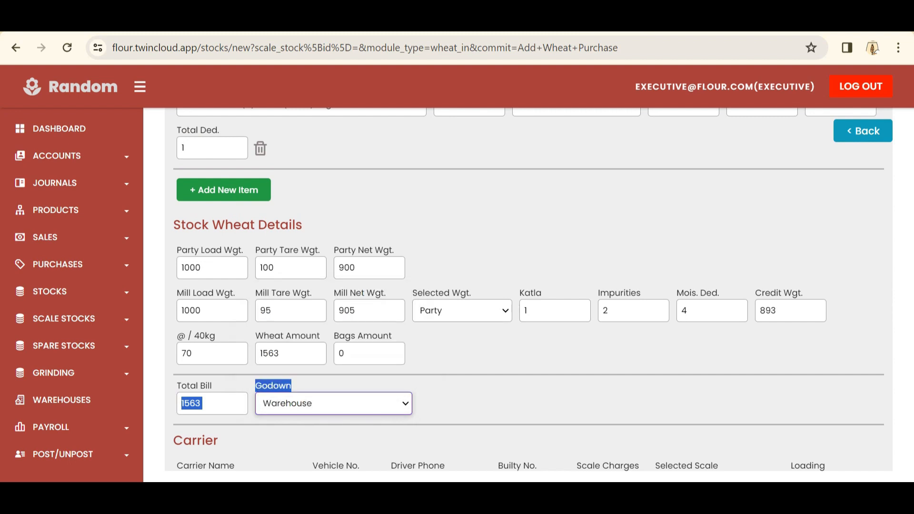
pyautogui.click(481, 401)
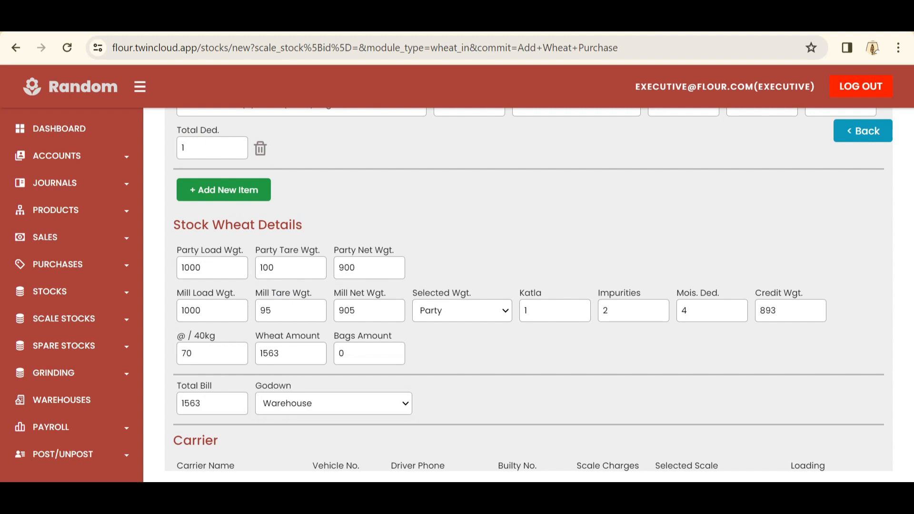
# Enter the carrier's name and the vehicle number 56465 in the Carrier section
pyautogui.scroll(-3, 528, 286)
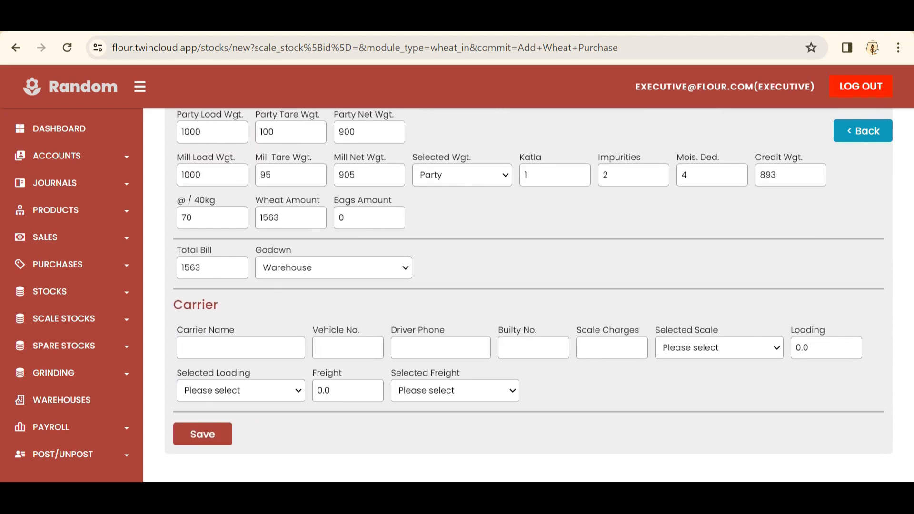
pyautogui.click(241, 348)
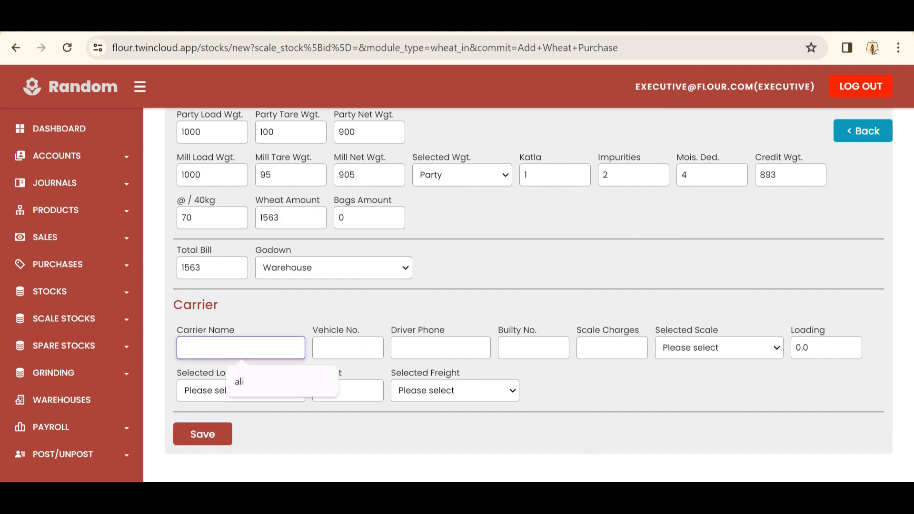
pyautogui.write('Ali')
pyautogui.press('Tab')
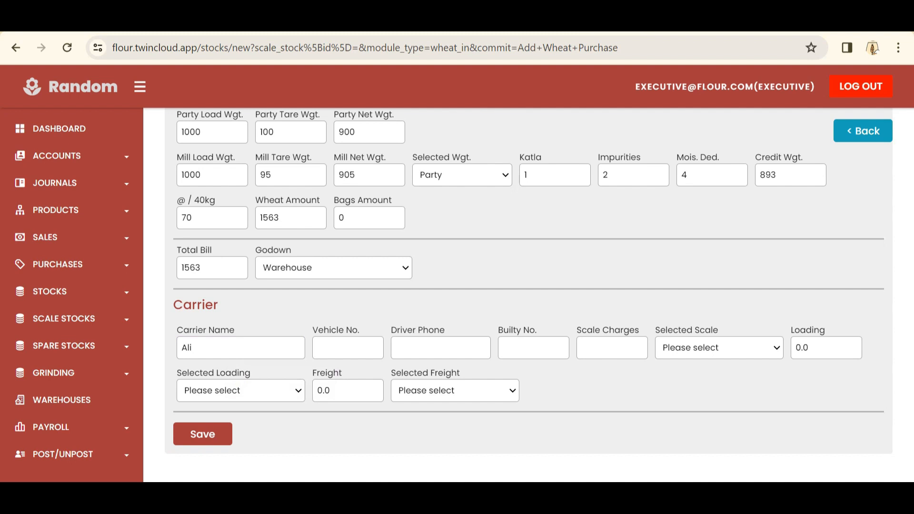
pyautogui.click(347, 347)
pyautogui.write('56465')
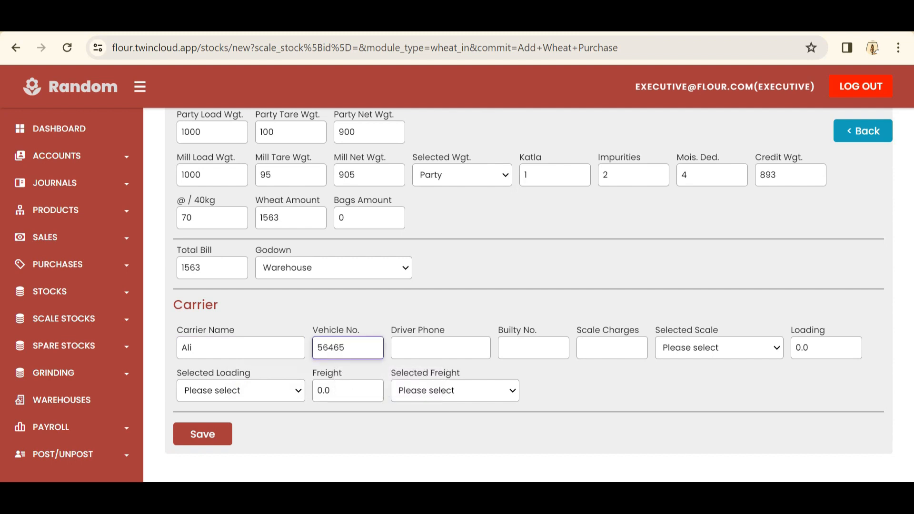
# Enter the driver's phone number and set the builty number to 12
pyautogui.click(440, 348)
pyautogui.write('57657')
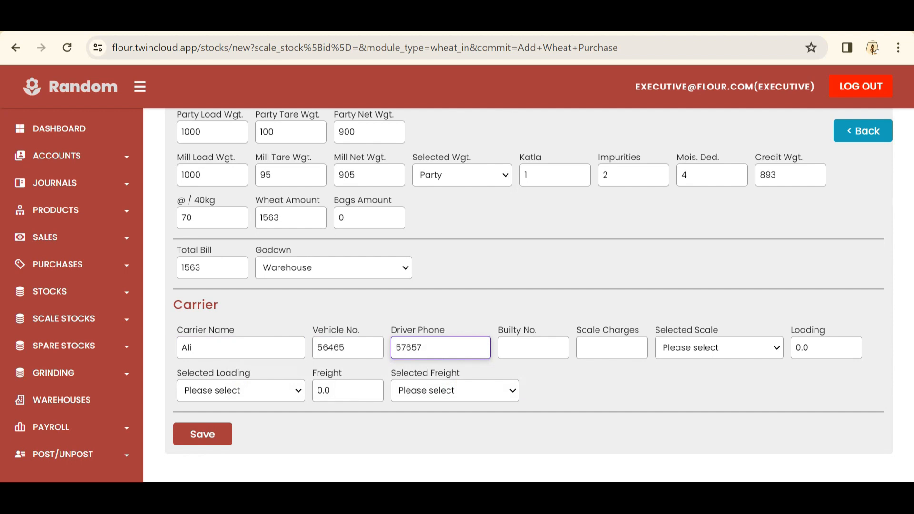
pyautogui.click(524, 349)
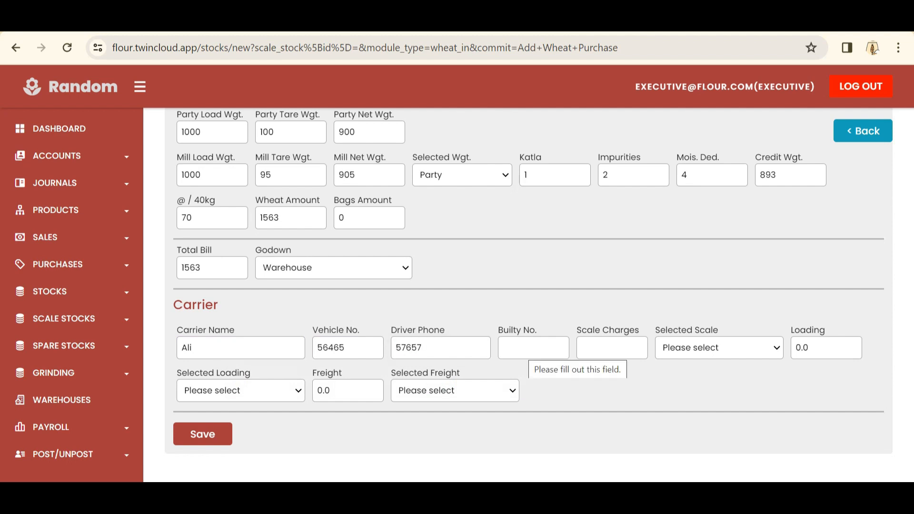
pyautogui.click(525, 349)
pyautogui.write('12')
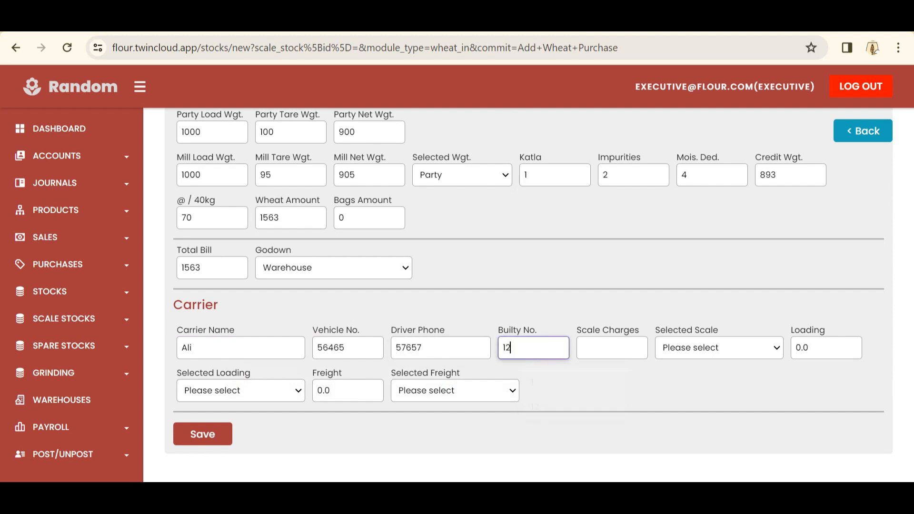
# Set the scale charges to 1200 and select Party for the scale
pyautogui.click(612, 348)
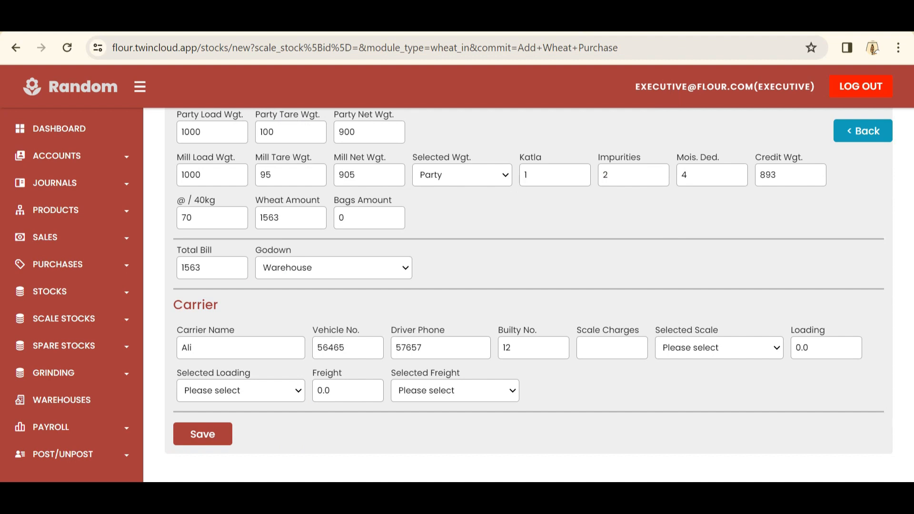
pyautogui.click(611, 347)
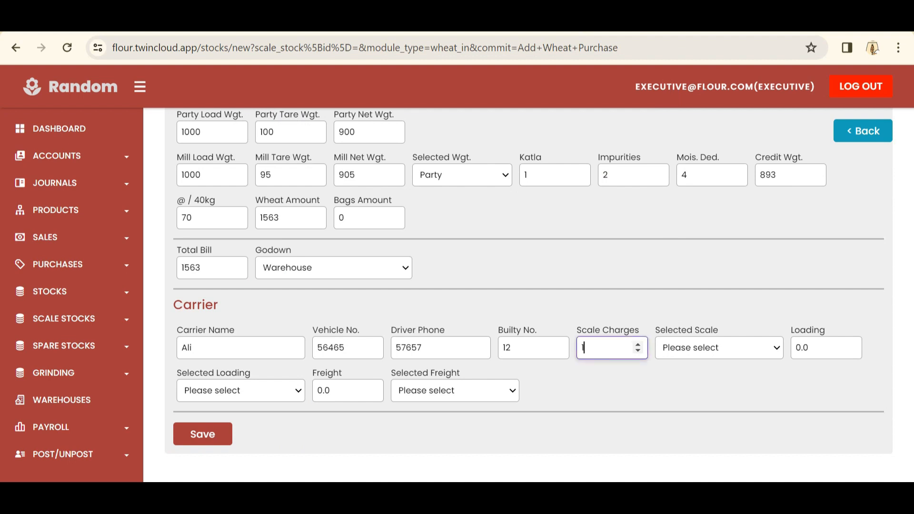
pyautogui.write('1200')
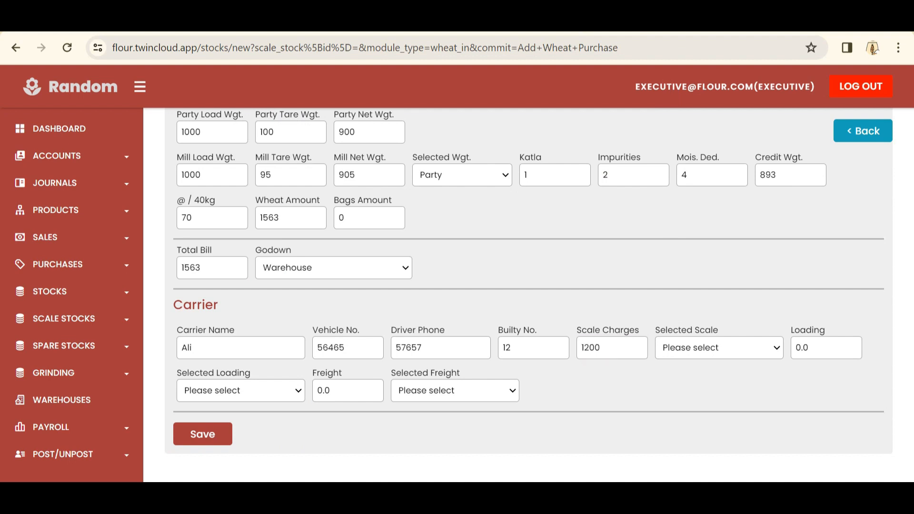
pyautogui.click(718, 348)
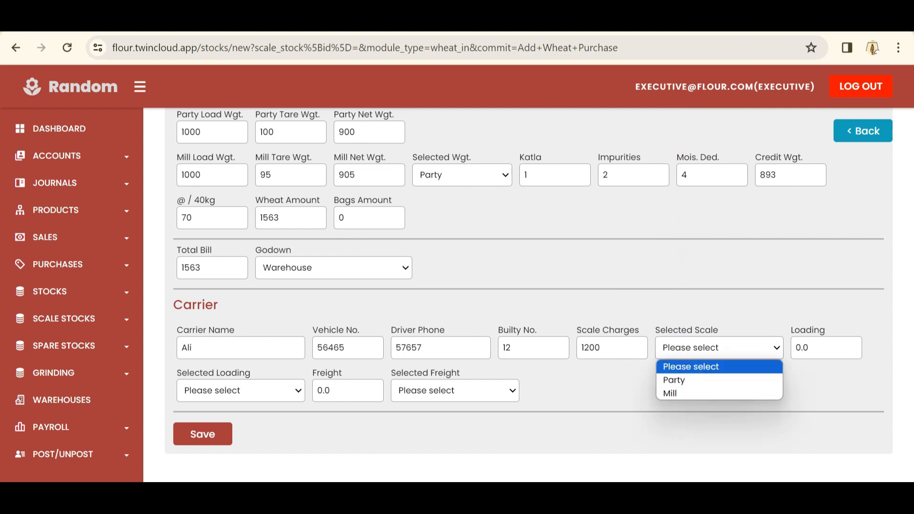
pyautogui.click(674, 380)
# Set the loading charge to 10 in the Carrier section
pyautogui.click(347, 391)
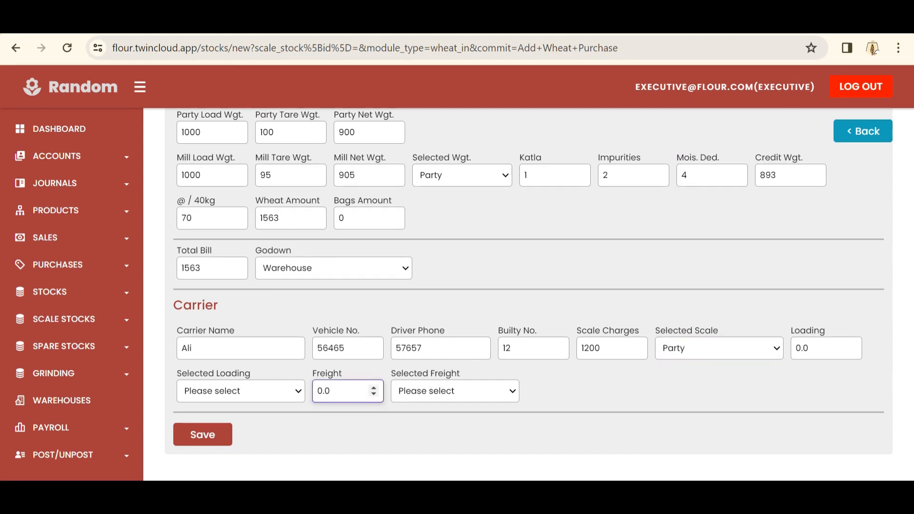
pyautogui.moveTo(787, 331); pyautogui.dragTo(824, 330)
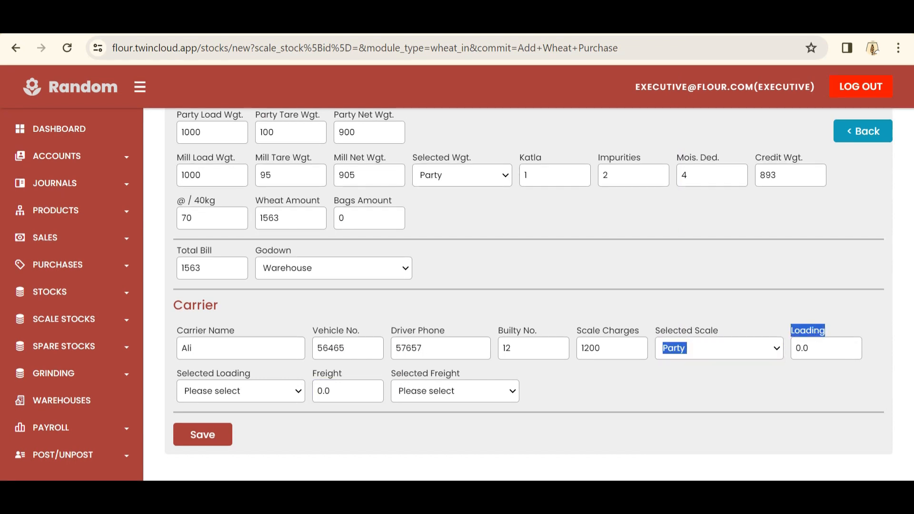
pyautogui.moveTo(313, 373)
pyautogui.mouseDown()
pyautogui.moveTo(343, 374)
pyautogui.moveTo(309, 374)
pyautogui.mouseUp()
pyautogui.click(826, 348)
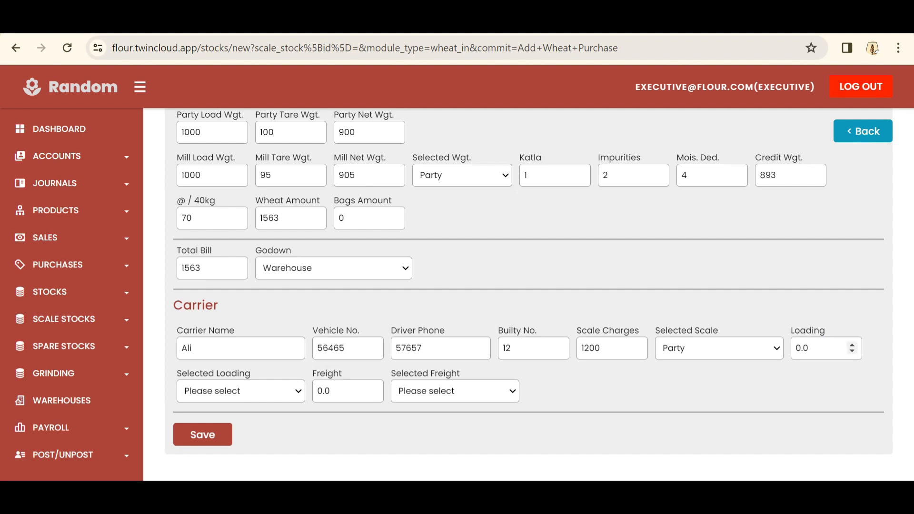
pyautogui.doubleClick(812, 348)
pyautogui.write('10')
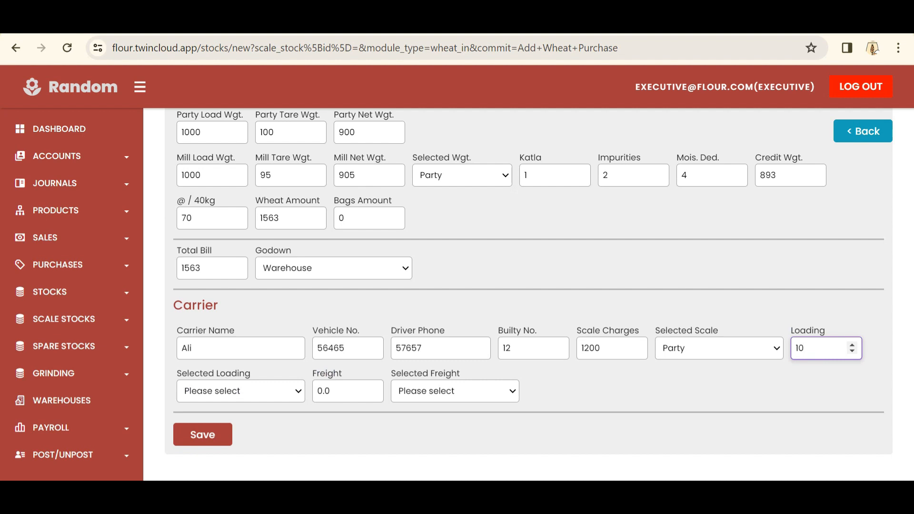
# Select Party as the side bearing the loading charge in the Carrier section
pyautogui.click(761, 393)
pyautogui.click(241, 391)
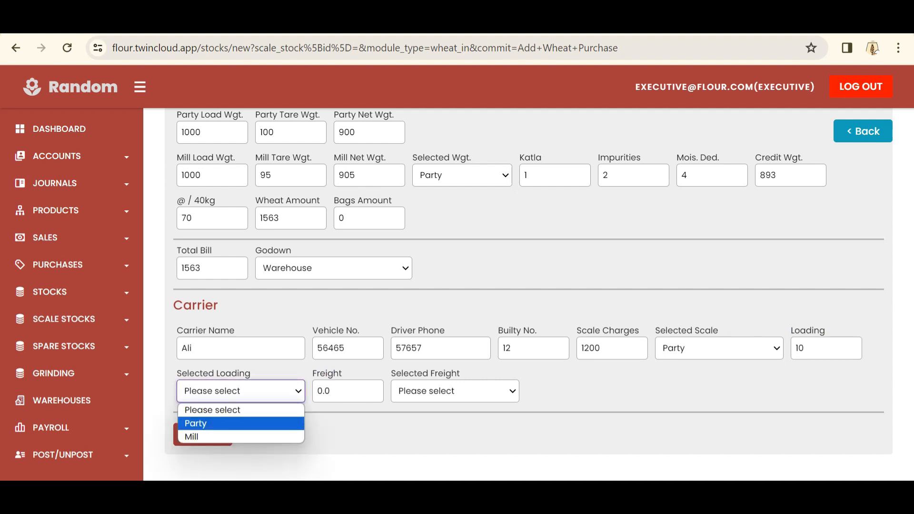
pyautogui.press('Return')
pyautogui.press('Tab')
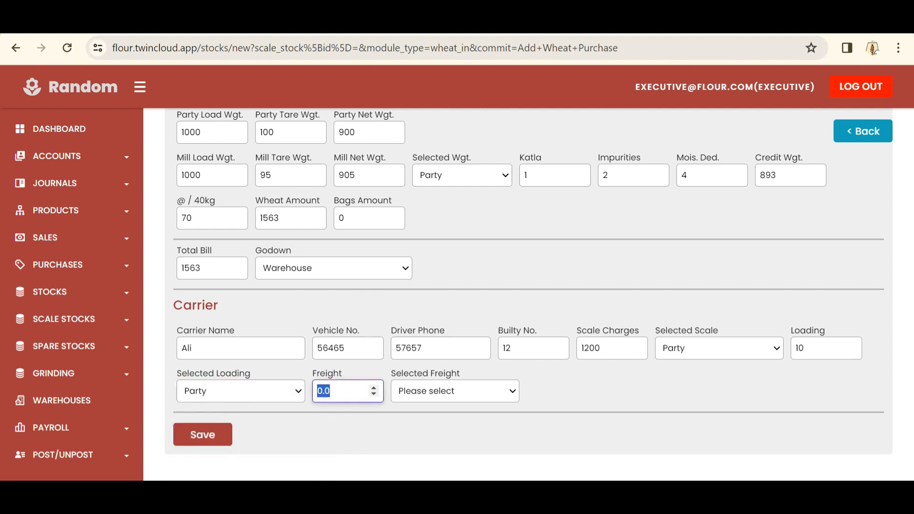
# Set the freight to 80 and select Party for the freight
pyautogui.write('80')
pyautogui.press('Tab')
pyautogui.press('space')
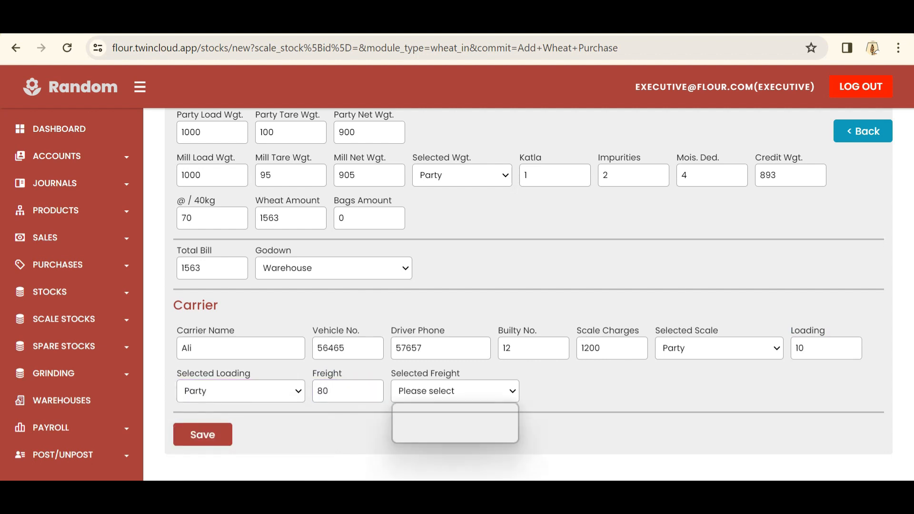
pyautogui.press('Down')
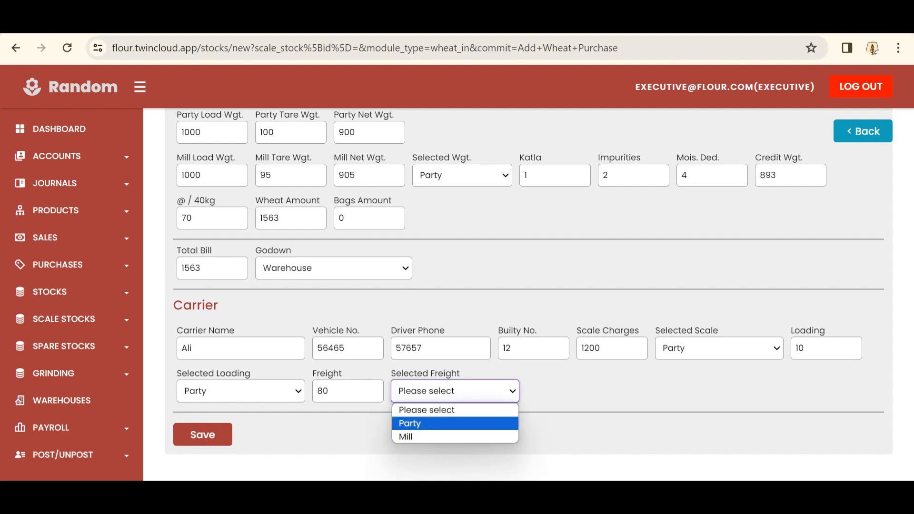
pyautogui.press('Return')
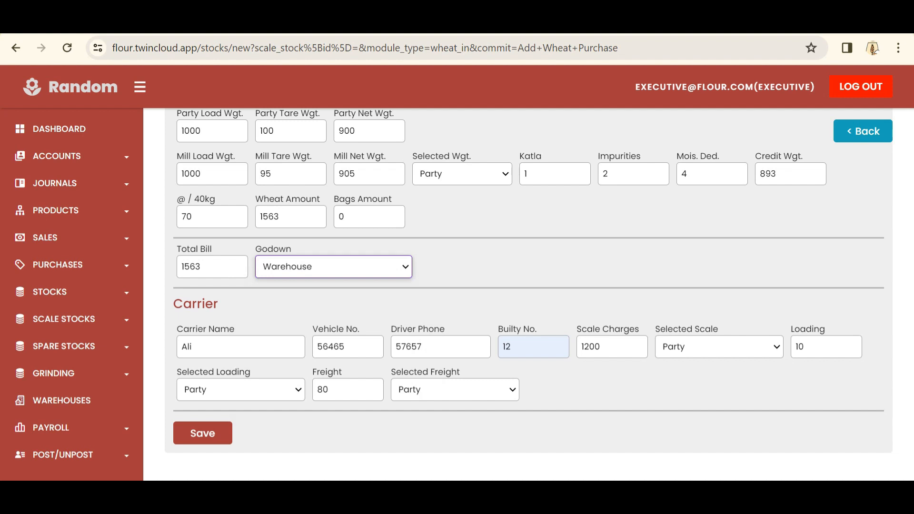
# Save the wheat purchase and return to the Wheat Purchase List
pyautogui.press('Tab')
pyautogui.press('Return')
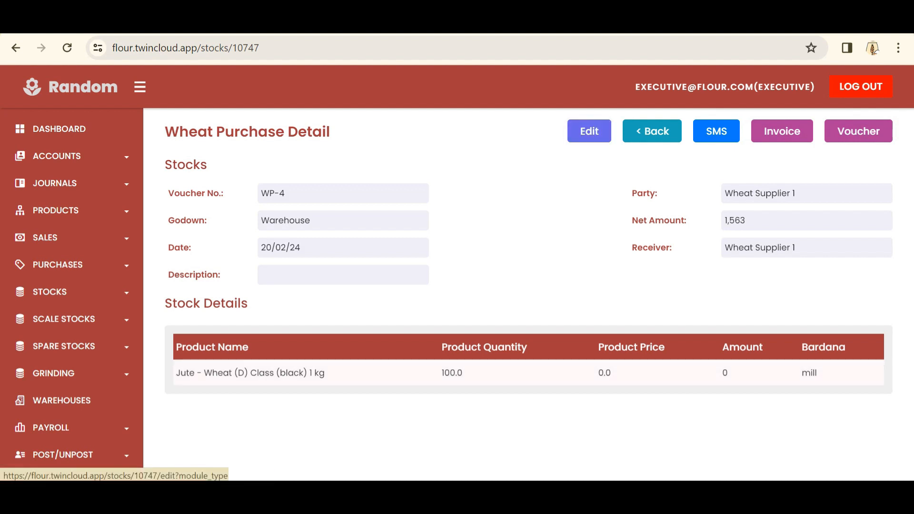
pyautogui.click(652, 131)
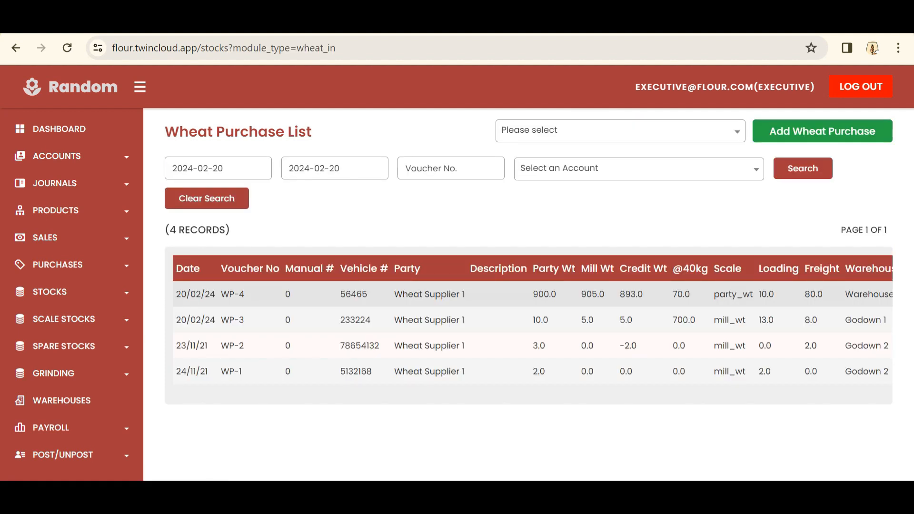
# Examine the newly saved purchase's row across all columns of the Wheat Purchase List
pyautogui.moveTo(176, 294); pyautogui.dragTo(556, 294)
pyautogui.hscroll(4, 528, 316)
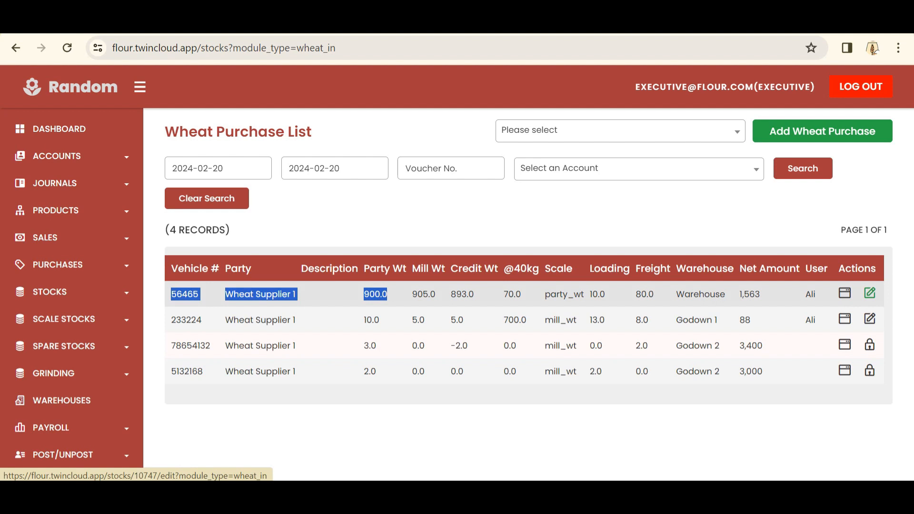
pyautogui.hscroll(-3, 529, 328)
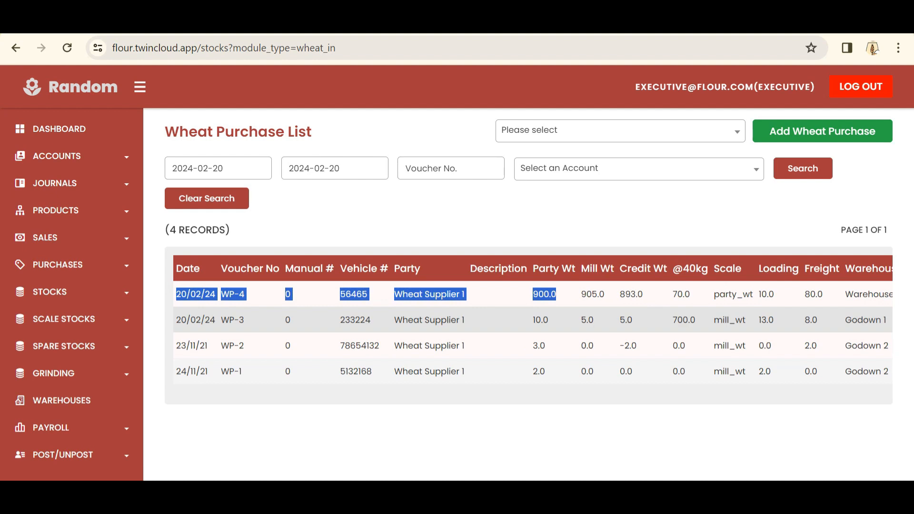
pyautogui.click(547, 428)
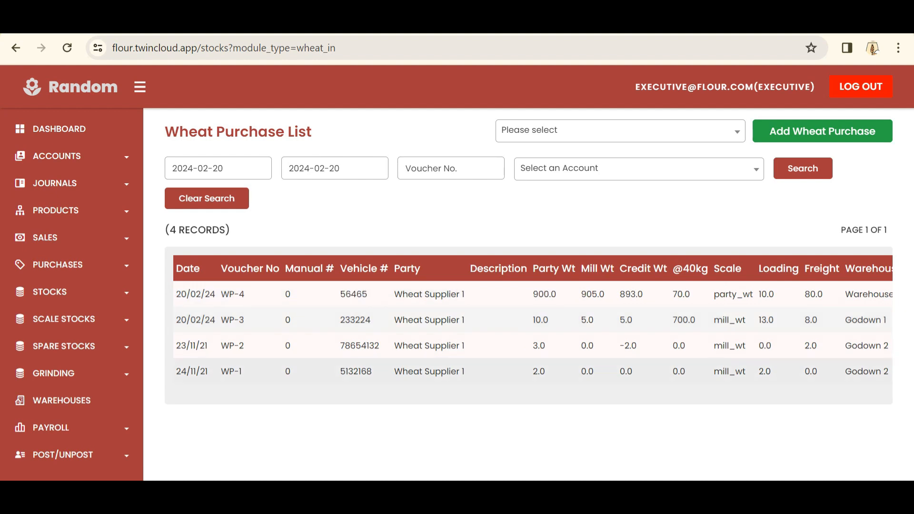